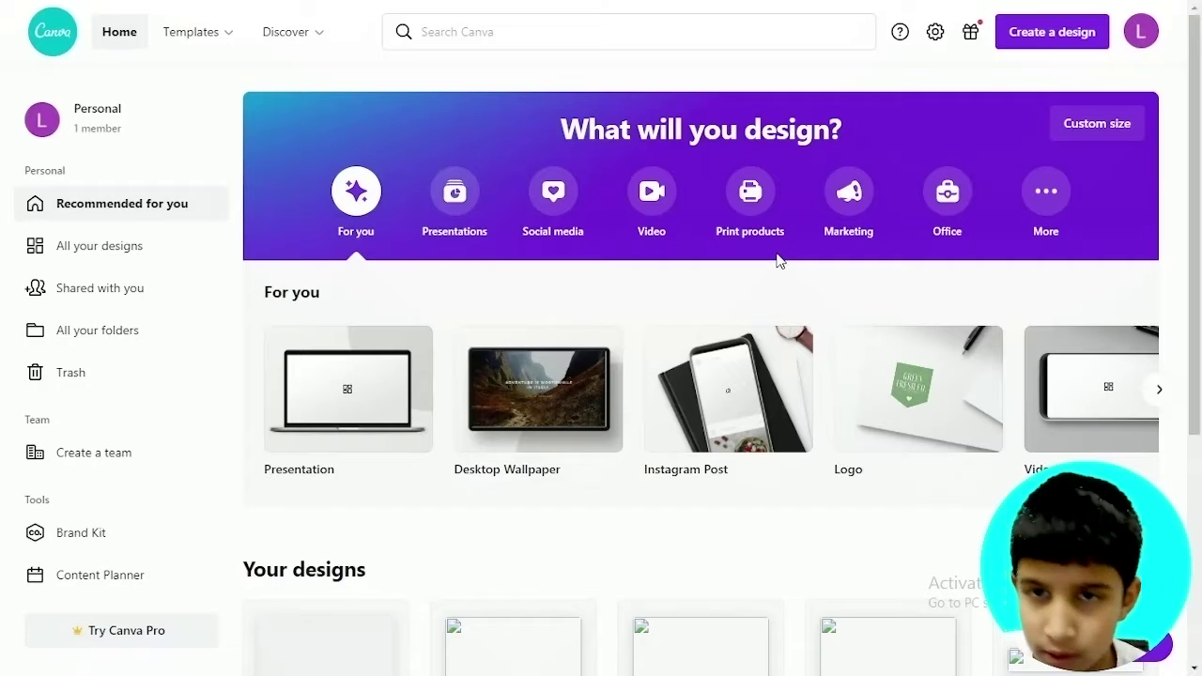
# - Browse the Presentations, Social media, Video, Print products, Marketing and Office design types on the home page
pyautogui.click(459, 202)
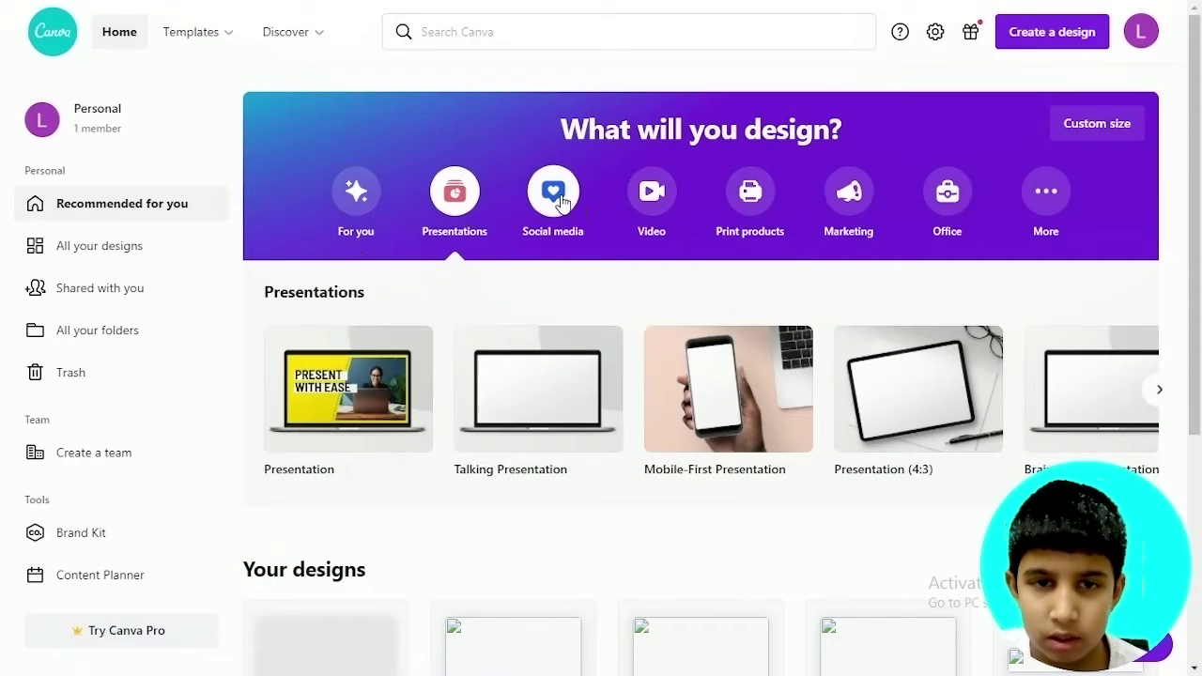
pyautogui.click(562, 200)
pyautogui.click(652, 192)
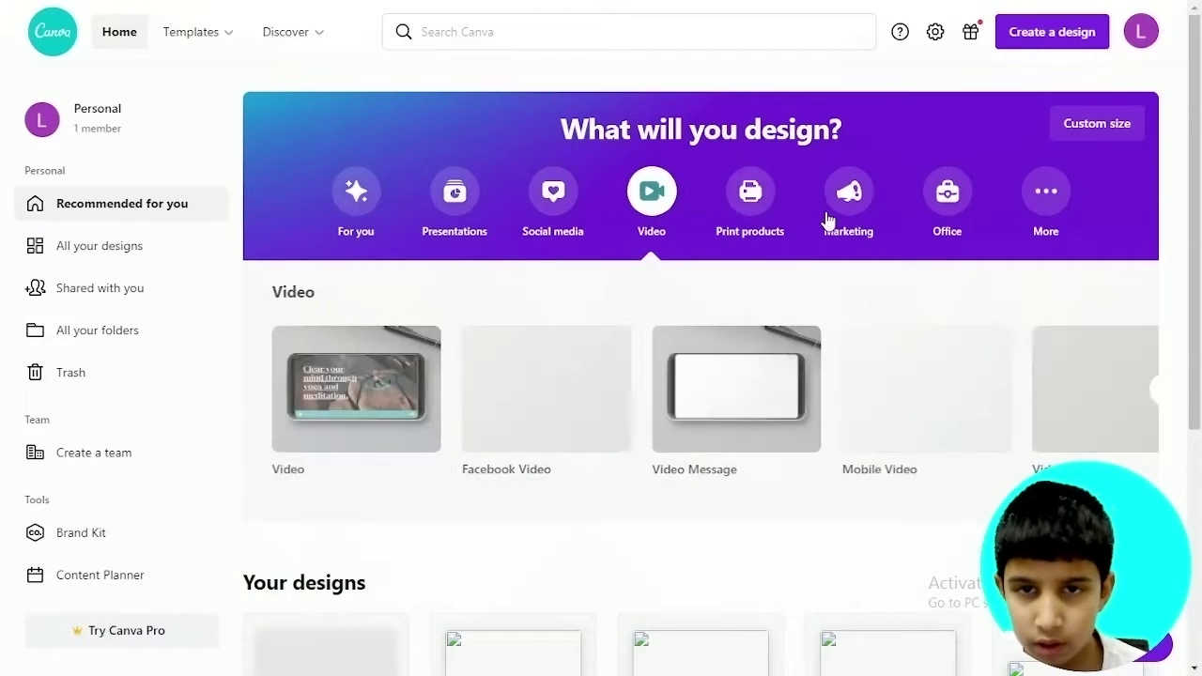
pyautogui.click(749, 193)
pyautogui.click(848, 192)
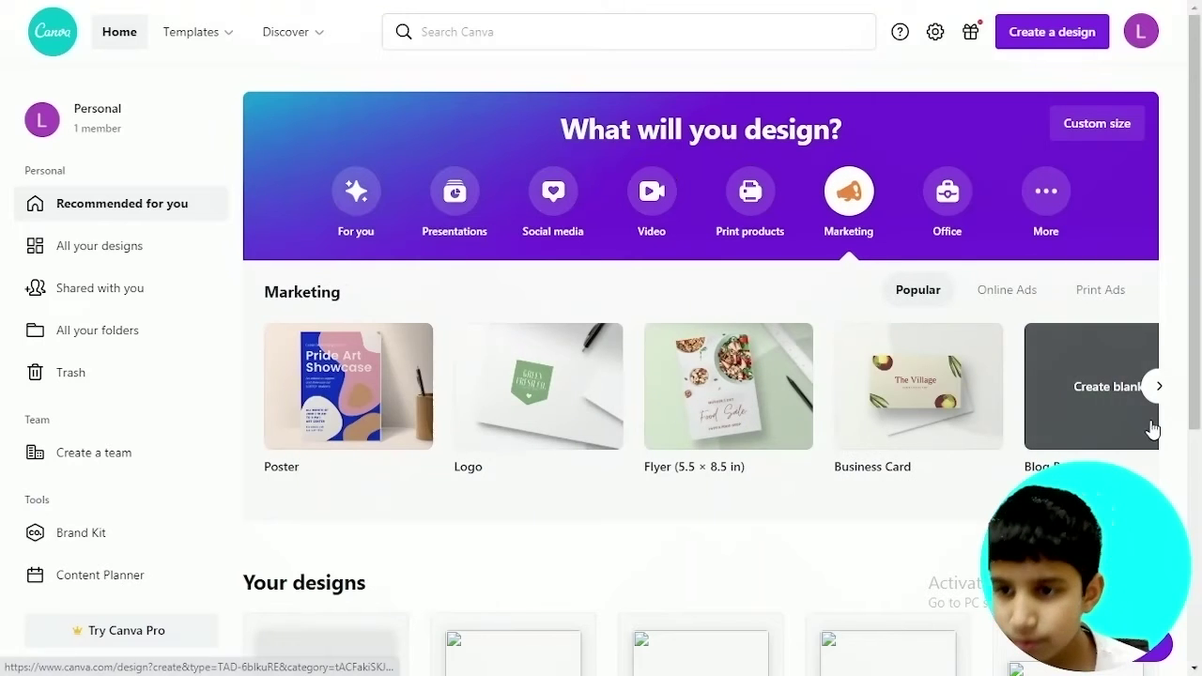
pyautogui.click(1157, 393)
pyautogui.click(1158, 396)
pyautogui.click(1158, 395)
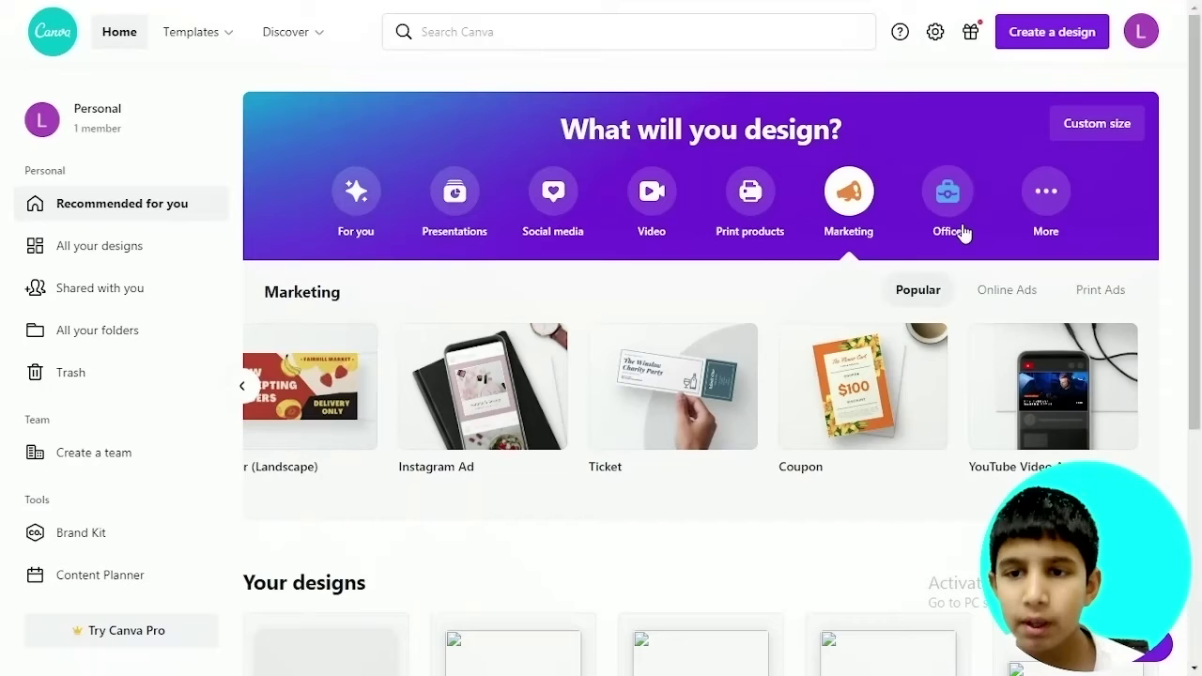
pyautogui.click(957, 193)
pyautogui.click(1159, 388)
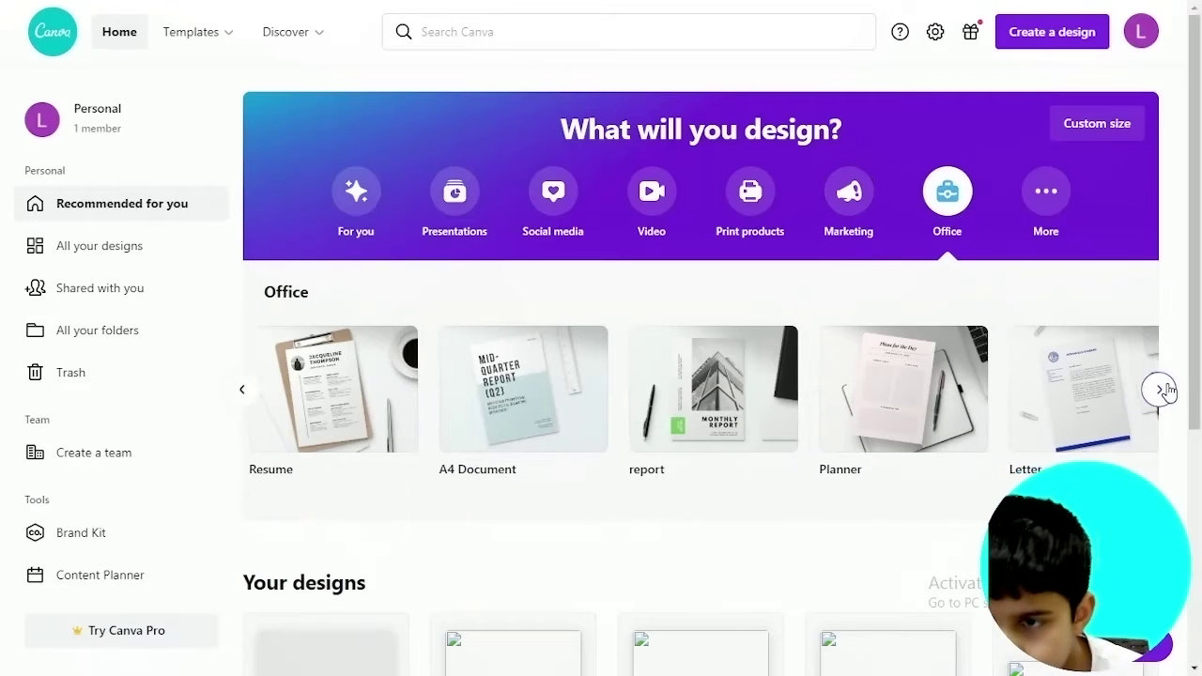
pyautogui.click(1160, 389)
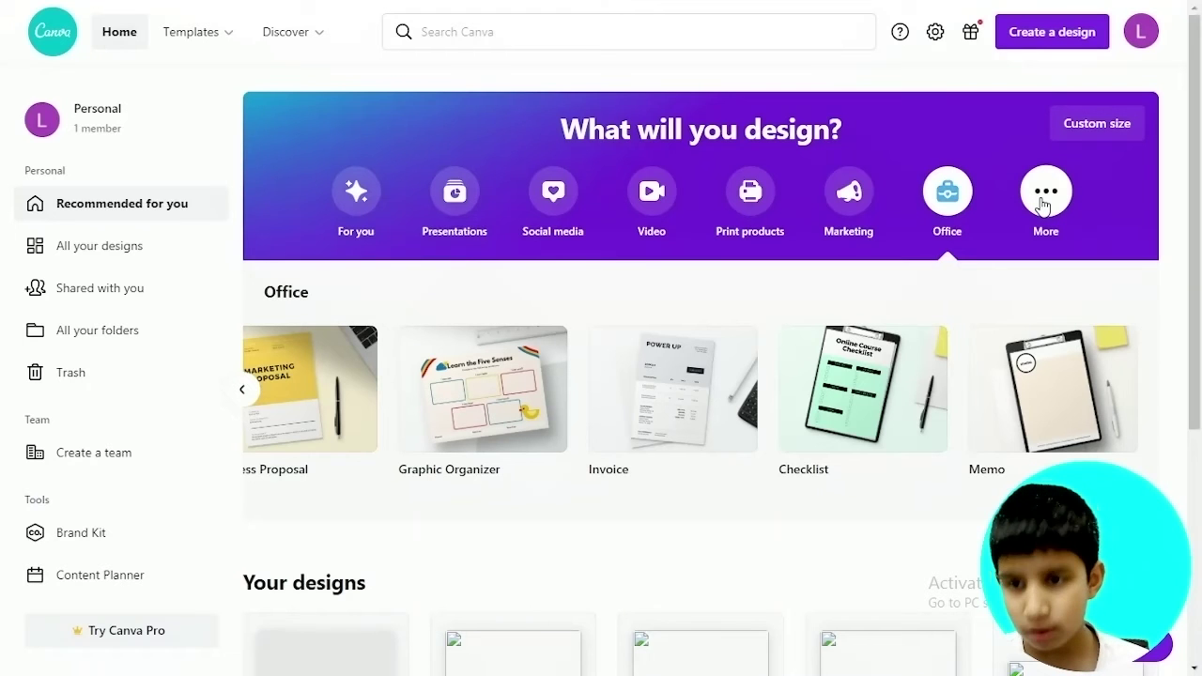
# - Search for "calendar" templates
pyautogui.click(762, 18)
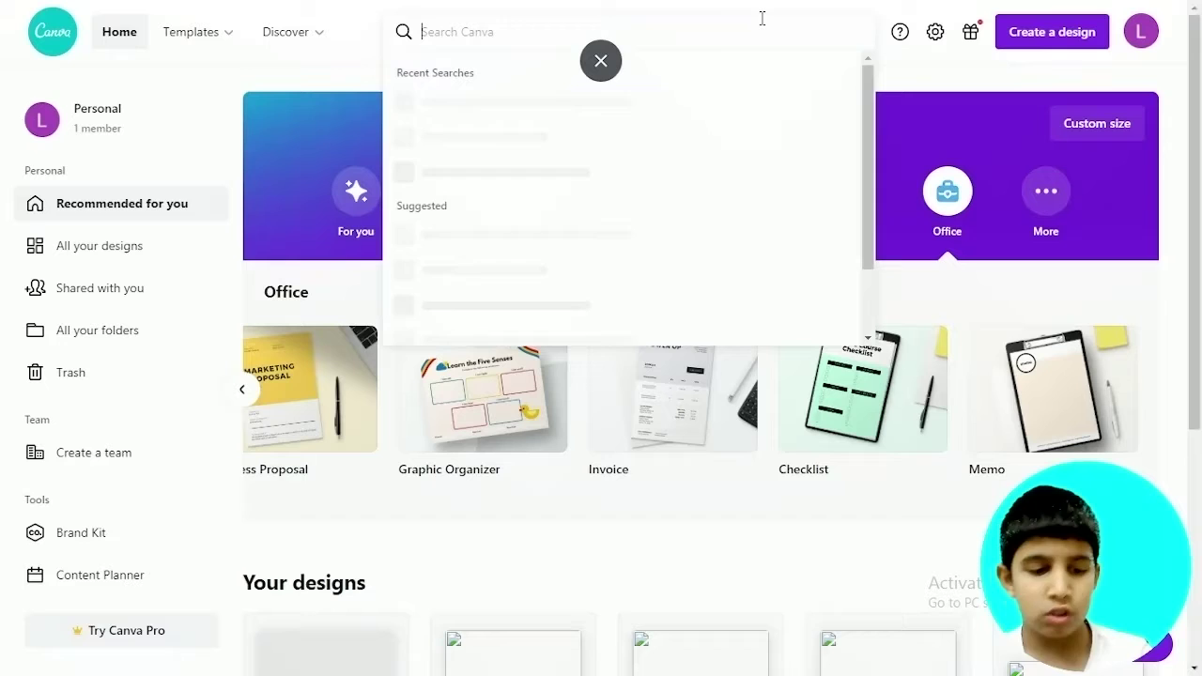
pyautogui.write('cal')
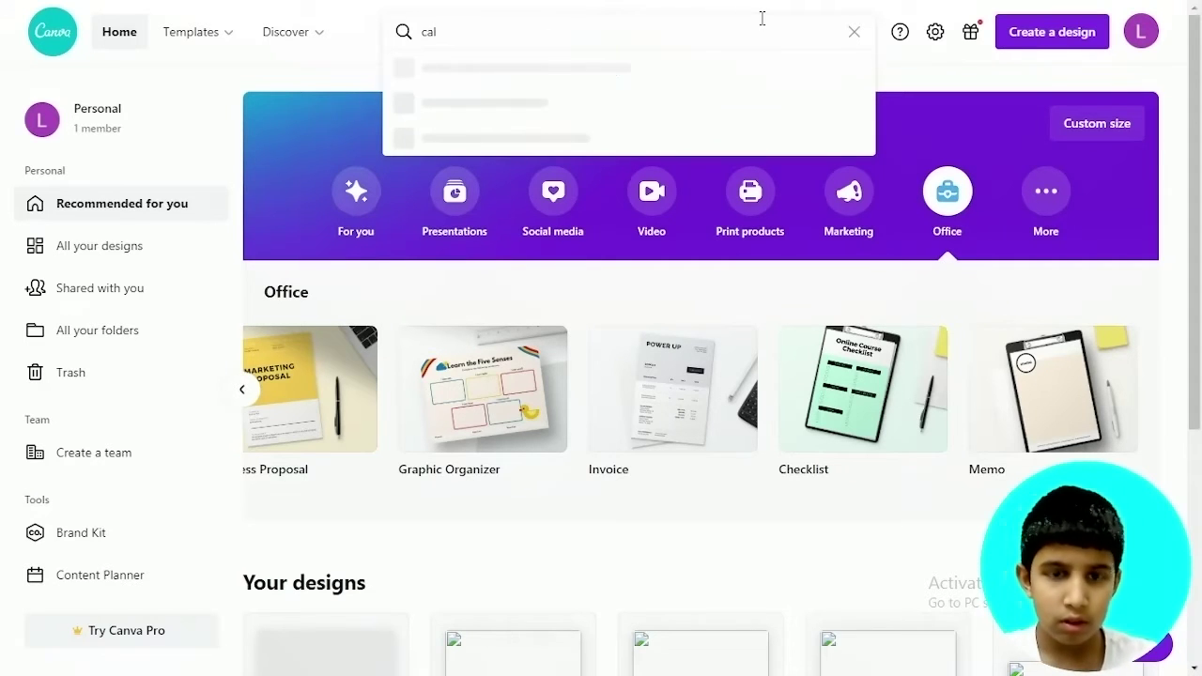
pyautogui.write('endA')
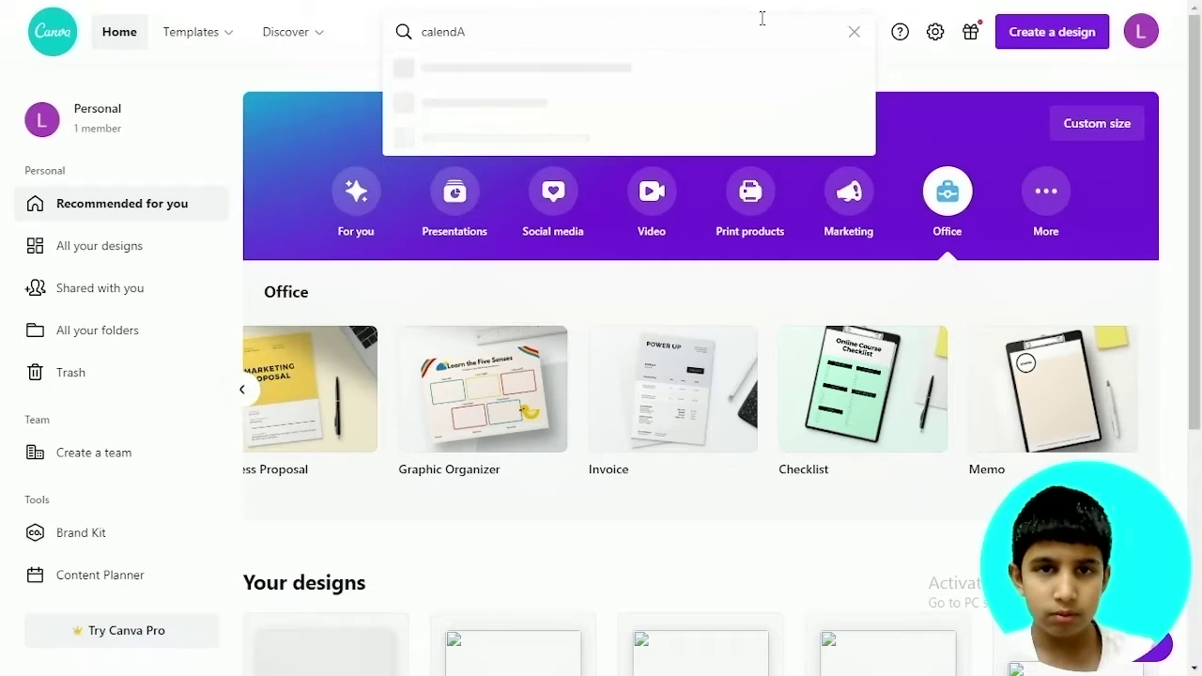
pyautogui.press('BackSpace')
pyautogui.write('ar')
pyautogui.press('Return')
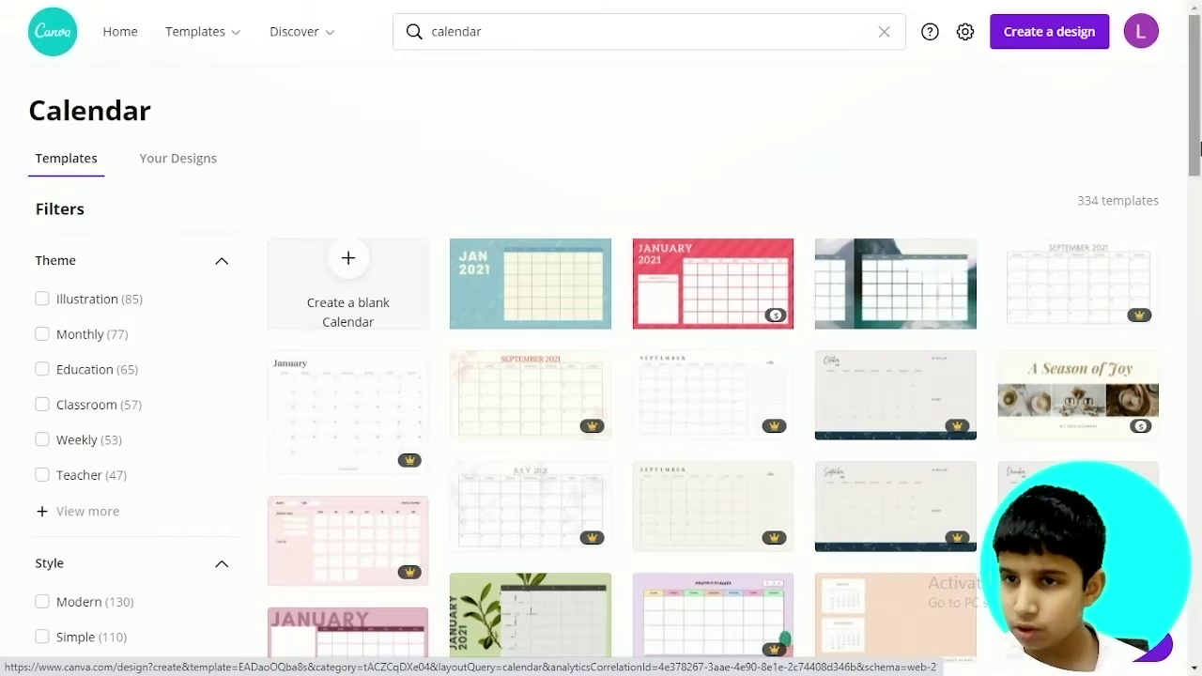
pyautogui.moveTo(1200, 42)
pyautogui.mouseDown()
pyautogui.moveTo(1201, 102)
pyautogui.moveTo(1198, 43)
pyautogui.mouseUp()
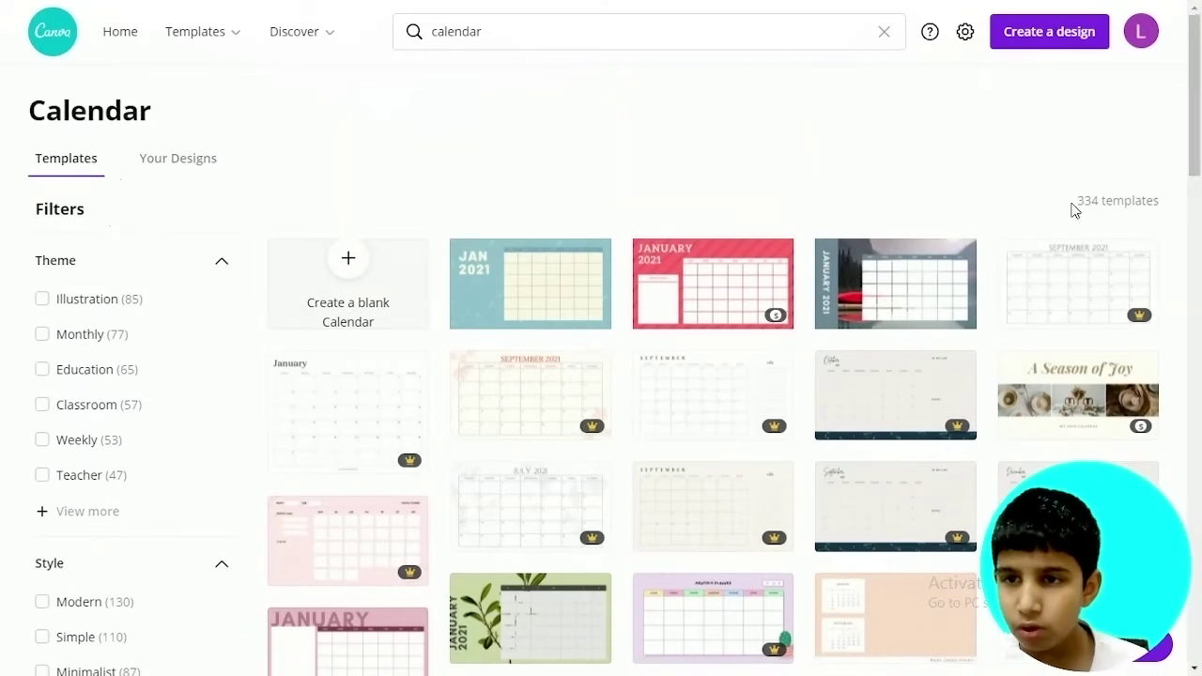
pyautogui.doubleClick(1082, 203)
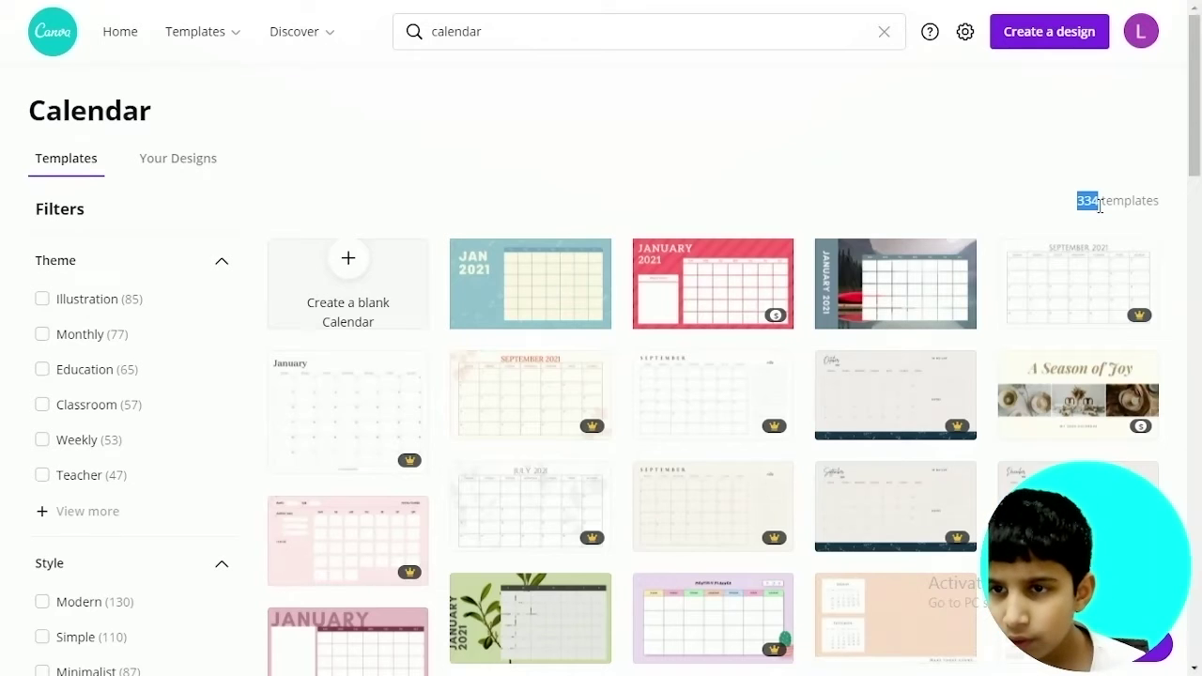
pyautogui.click(1032, 182)
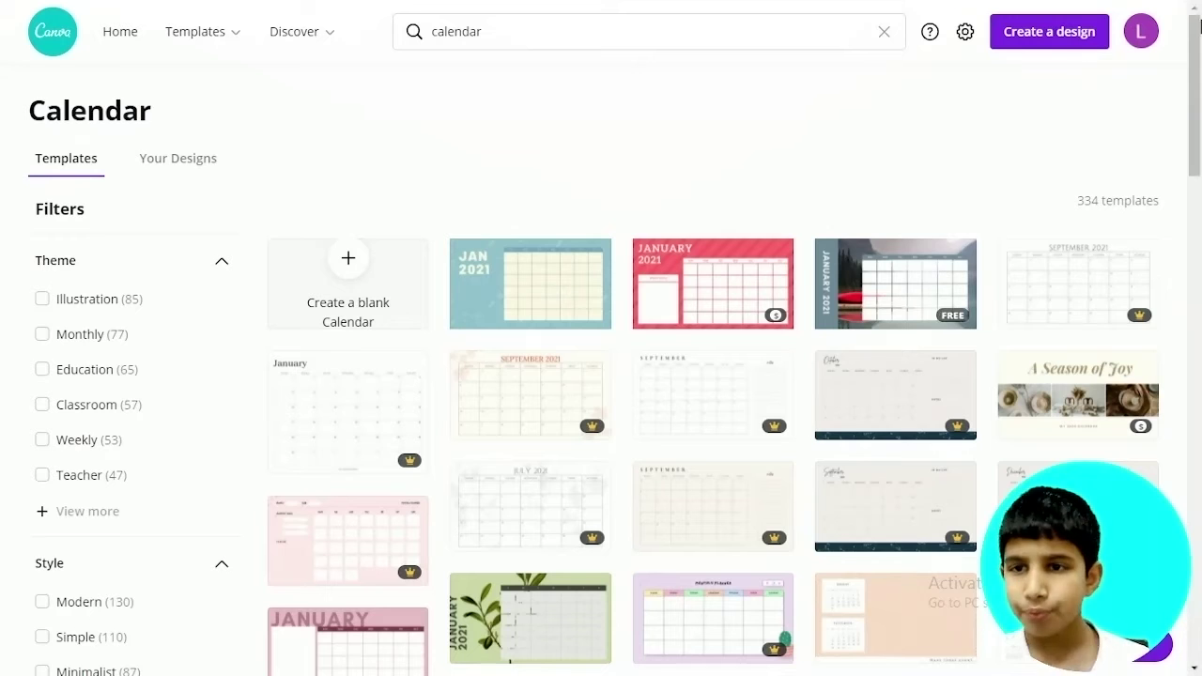
# - Browse the calendar results and open the free navy blue and orange twelve-page 2021 calendar template
pyautogui.scroll(-2, 1198, 139)
pyautogui.scroll(-3, 1198, 139)
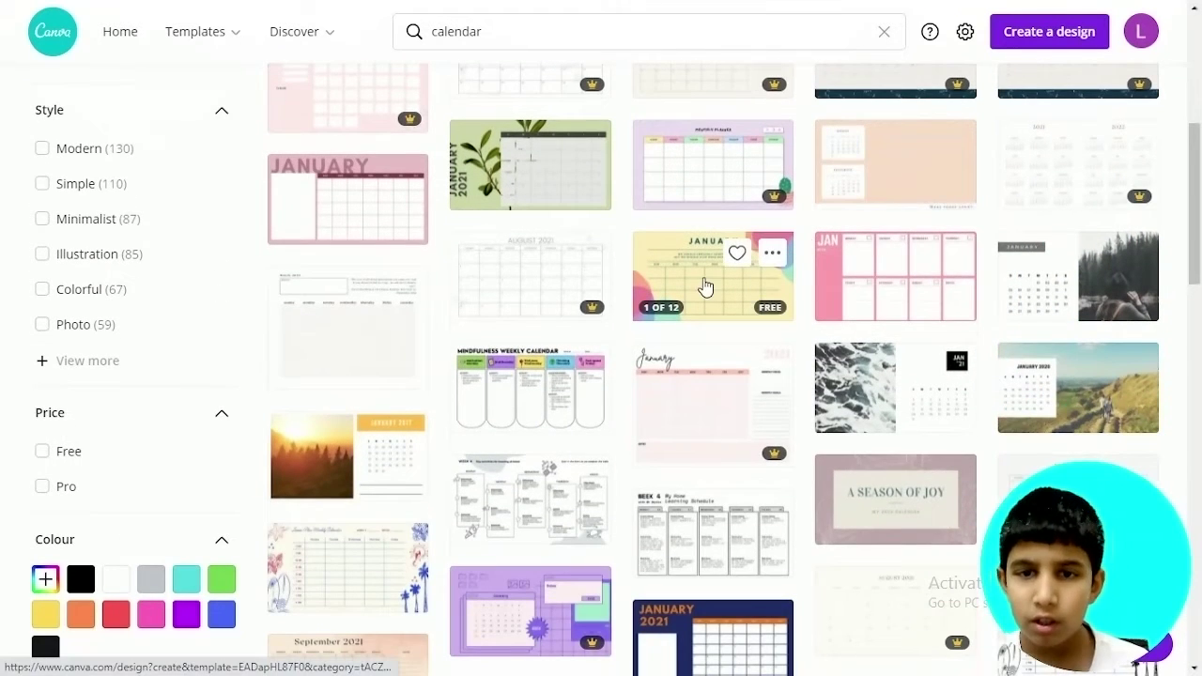
pyautogui.scroll(-1, 1201, 246)
pyautogui.scroll(-4, 1201, 246)
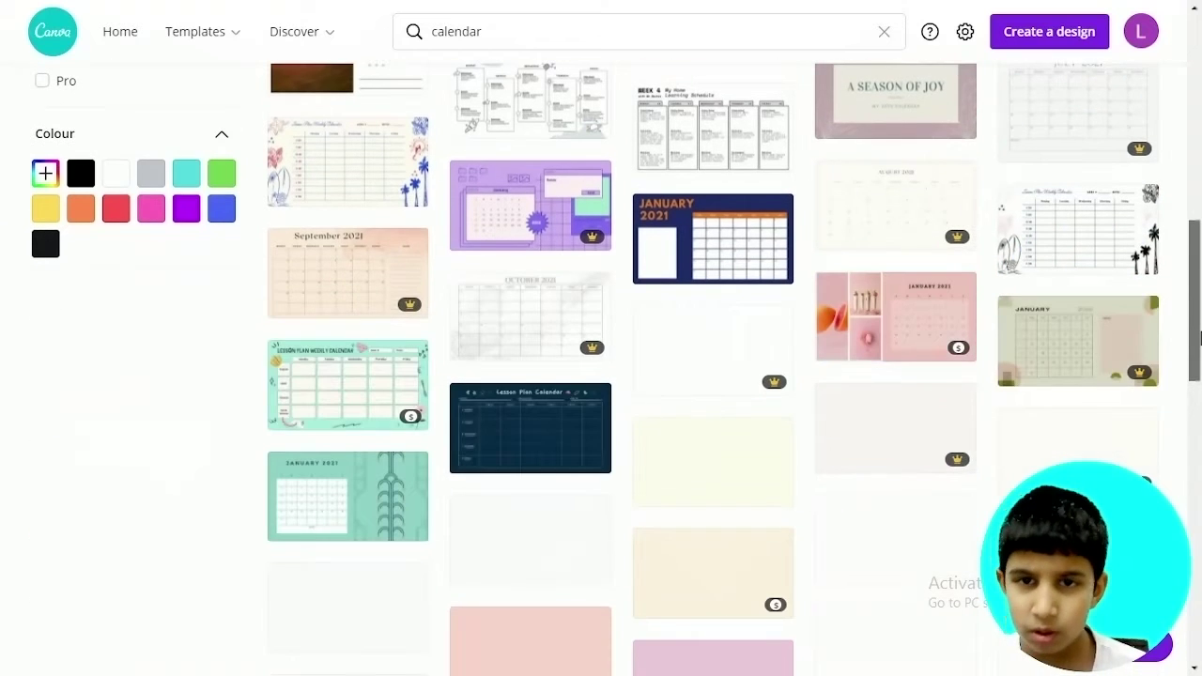
pyautogui.scroll(-3, 1199, 381)
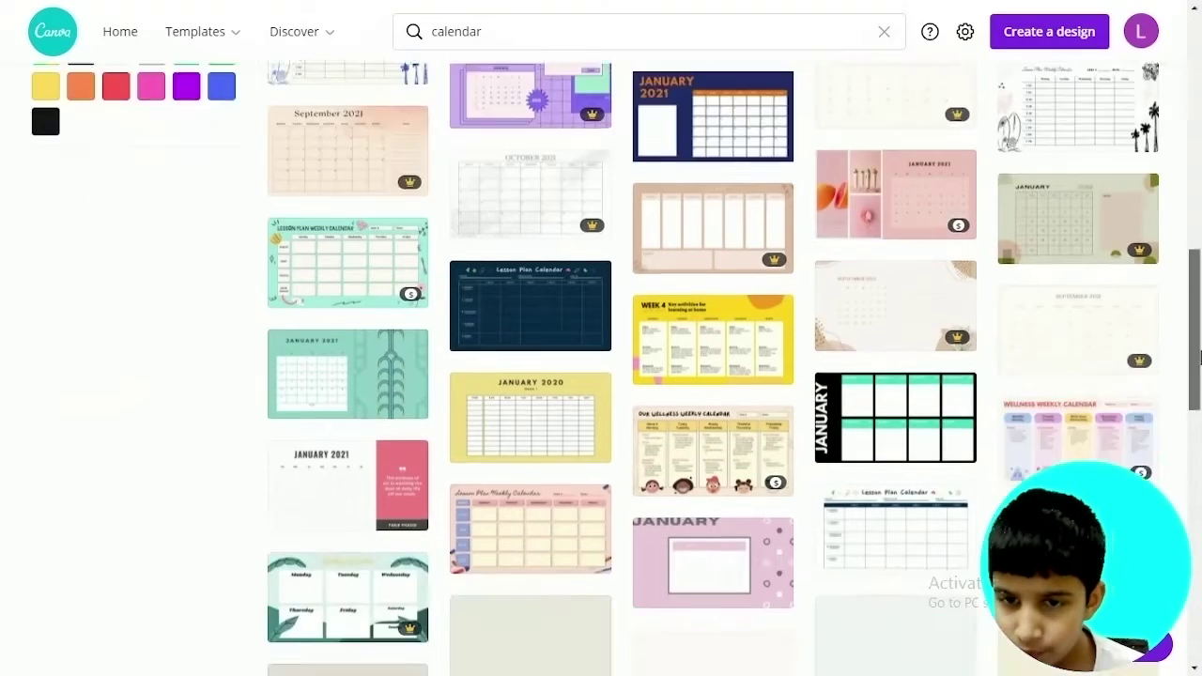
pyautogui.scroll(3, 1200, 380)
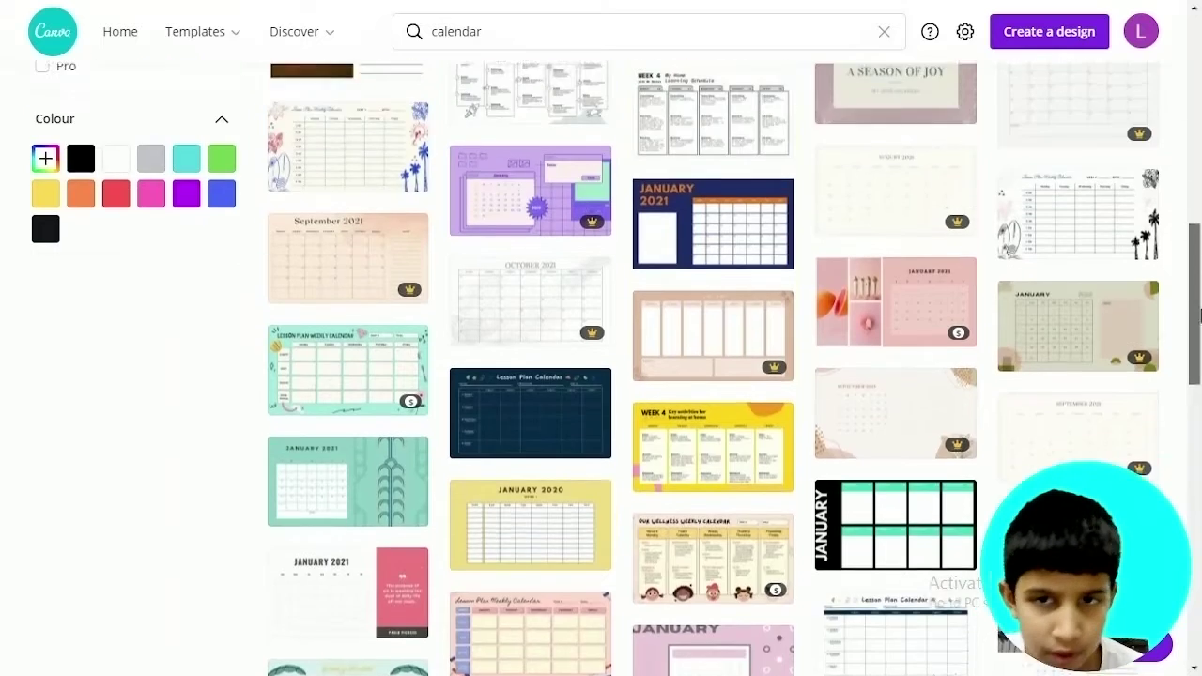
pyautogui.scroll(-1, 1193, 357)
pyautogui.moveTo(1193, 357)
pyautogui.mouseDown()
pyautogui.moveTo(1198, 675)
pyautogui.moveTo(1199, 211)
pyautogui.moveTo(1199, 338)
pyautogui.mouseUp()
pyautogui.scroll(-2, 1200, 337)
pyautogui.moveTo(738, 322)
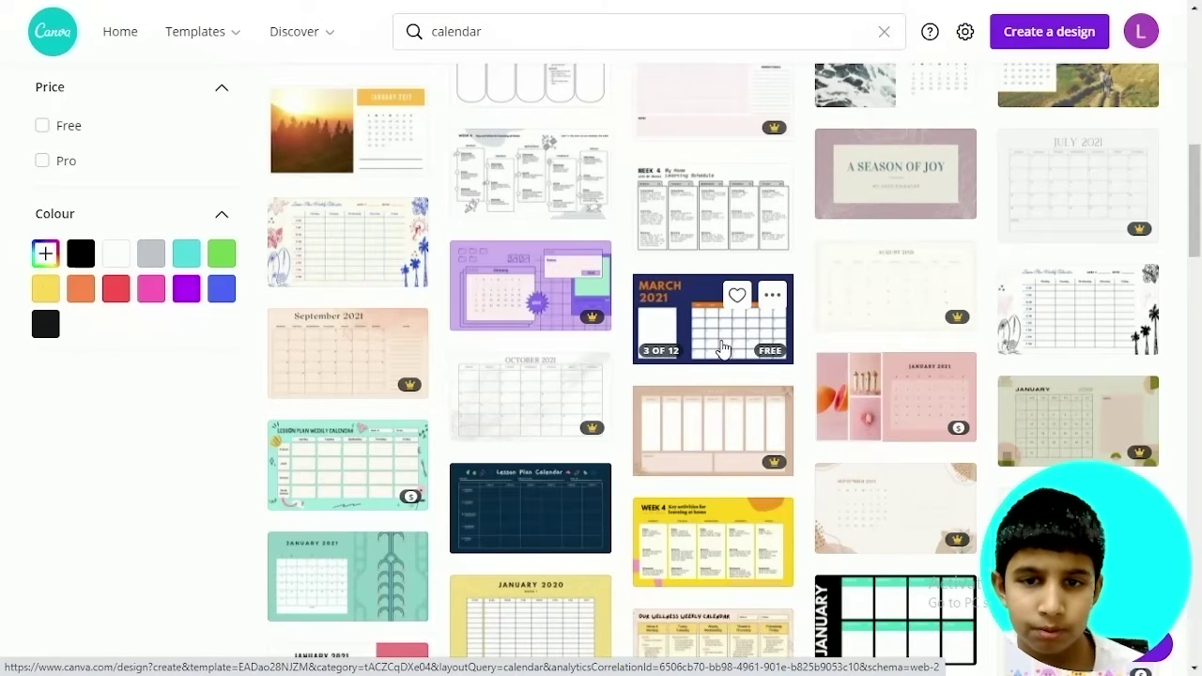
pyautogui.click(726, 349)
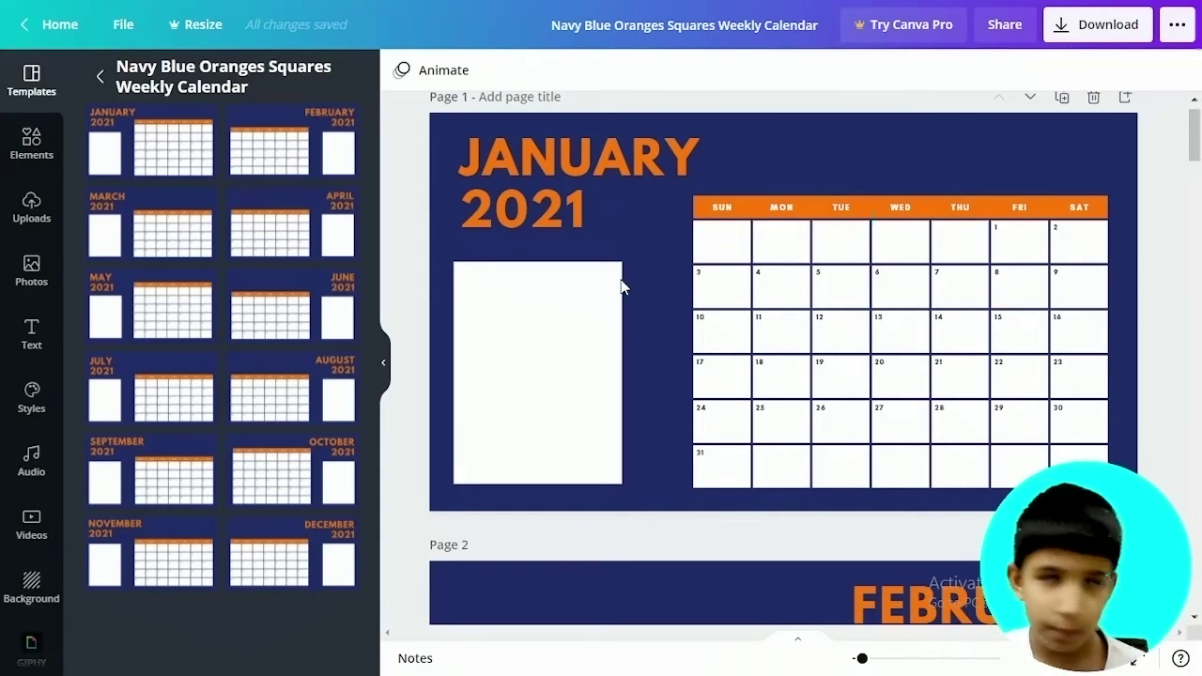
# - Look through the calendar pages from January to December and view the publishing options
pyautogui.moveTo(1195, 141); pyautogui.dragTo(1192, 575)
pyautogui.click(1177, 25)
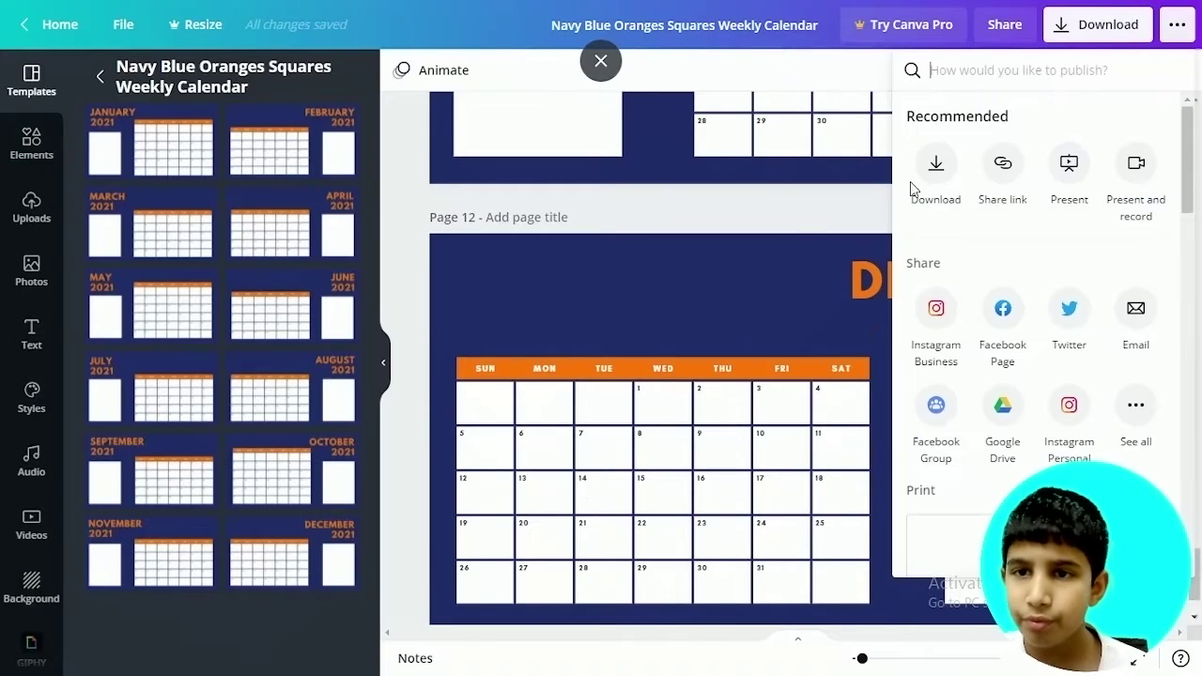
pyautogui.click(756, 227)
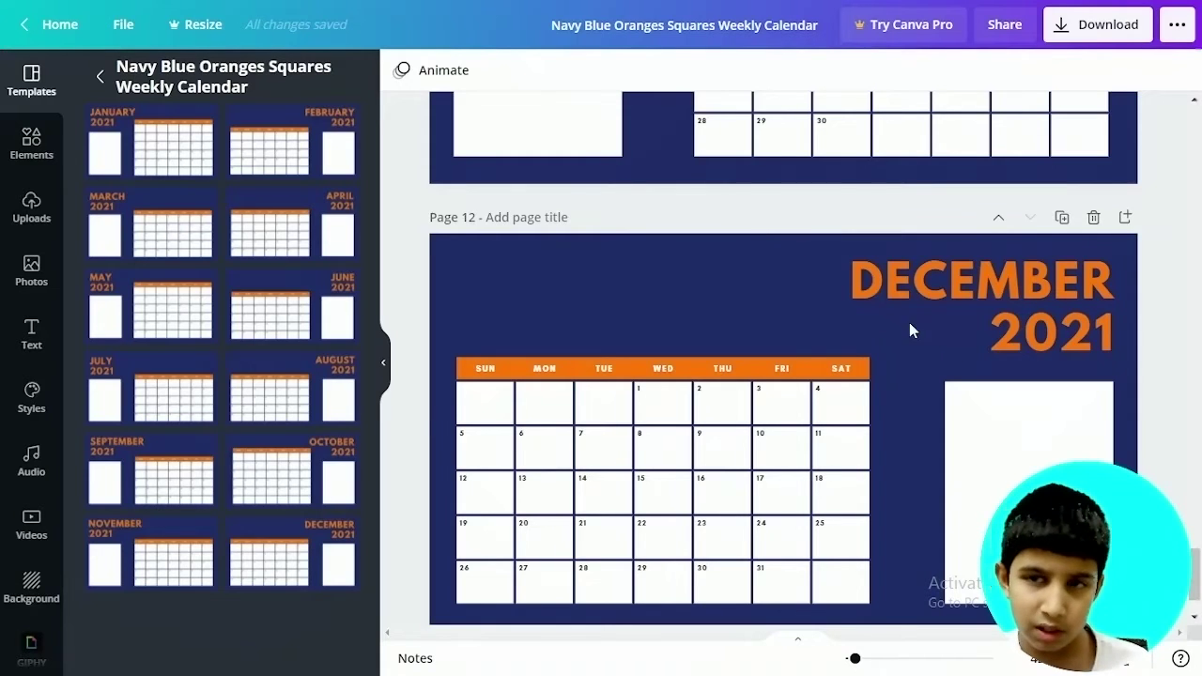
pyautogui.moveTo(1196, 575); pyautogui.dragTo(1198, 86)
# - Examine which parts of the January page can be selected: weekday header bar, background, title and blank white box
pyautogui.click(906, 230)
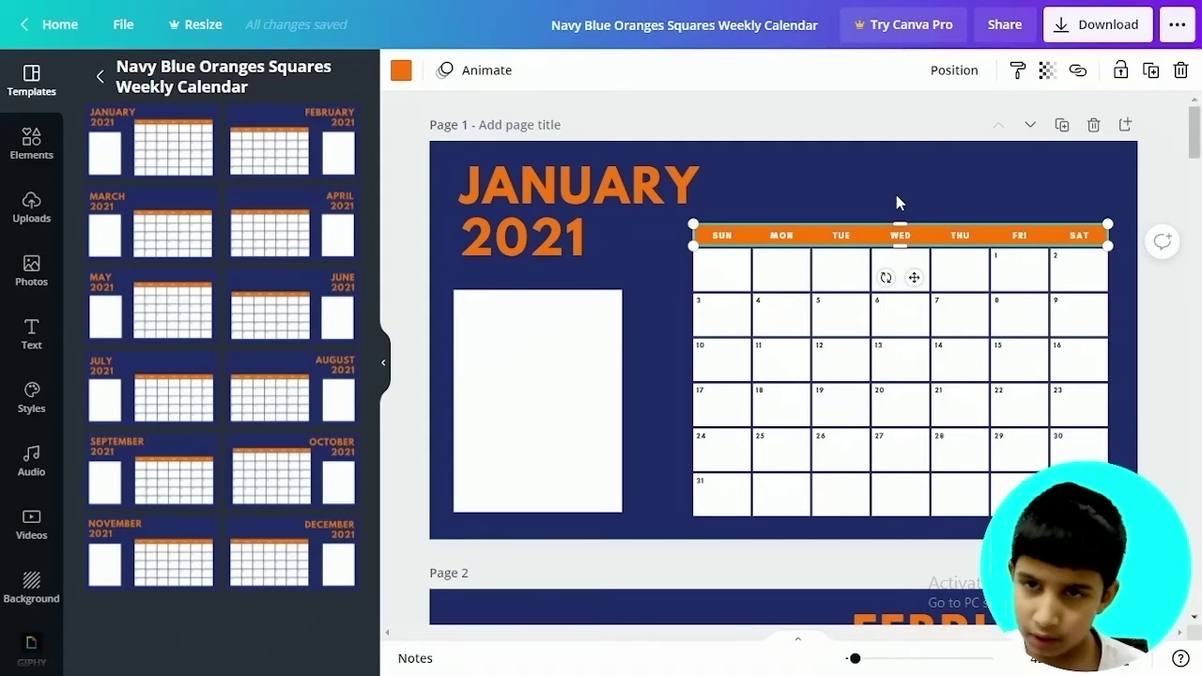
pyautogui.click(897, 194)
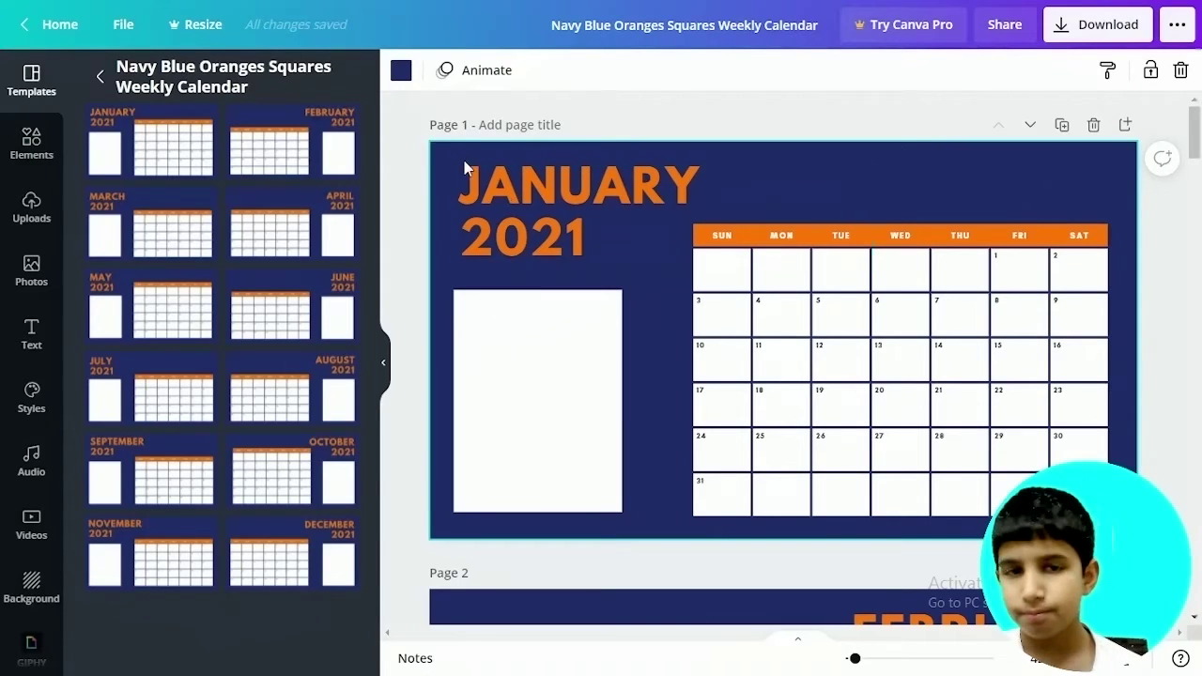
pyautogui.click(512, 201)
pyautogui.click(572, 376)
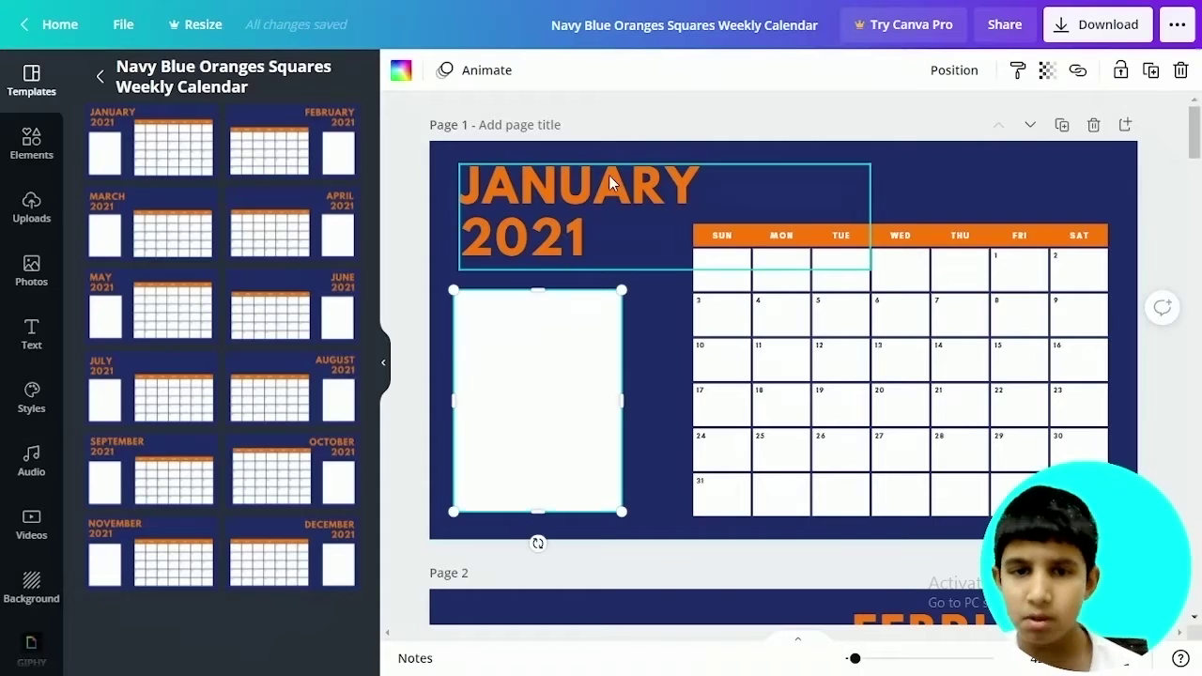
pyautogui.click(940, 191)
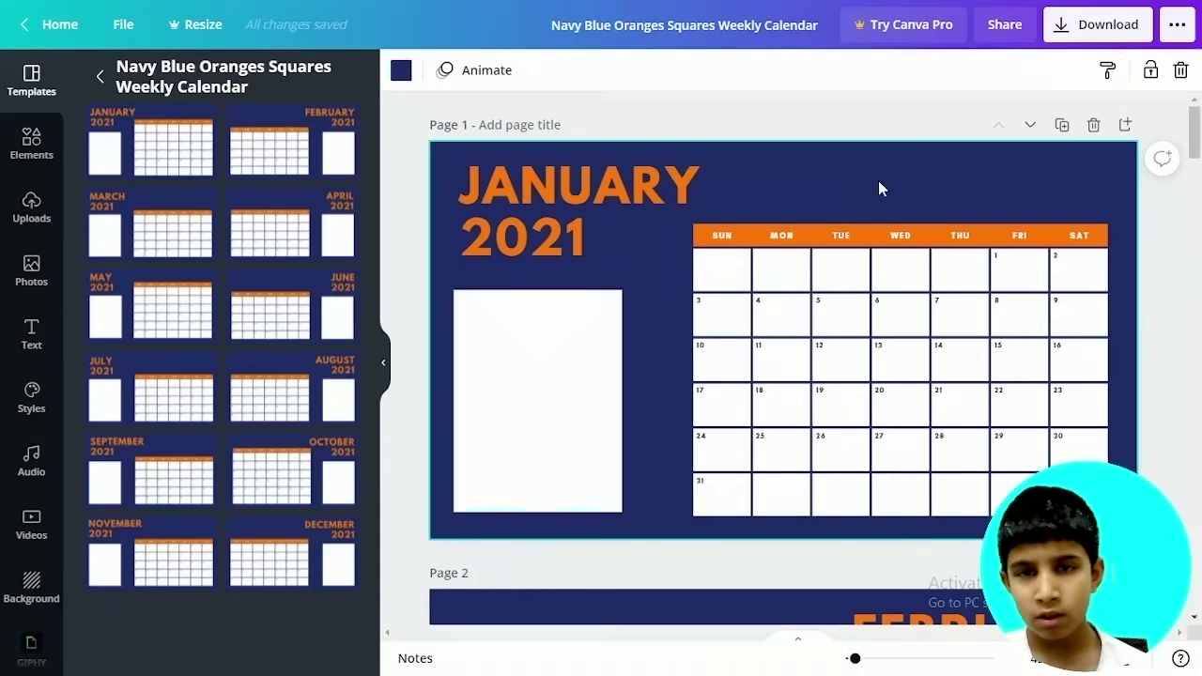
pyautogui.click(785, 192)
pyautogui.click(1009, 188)
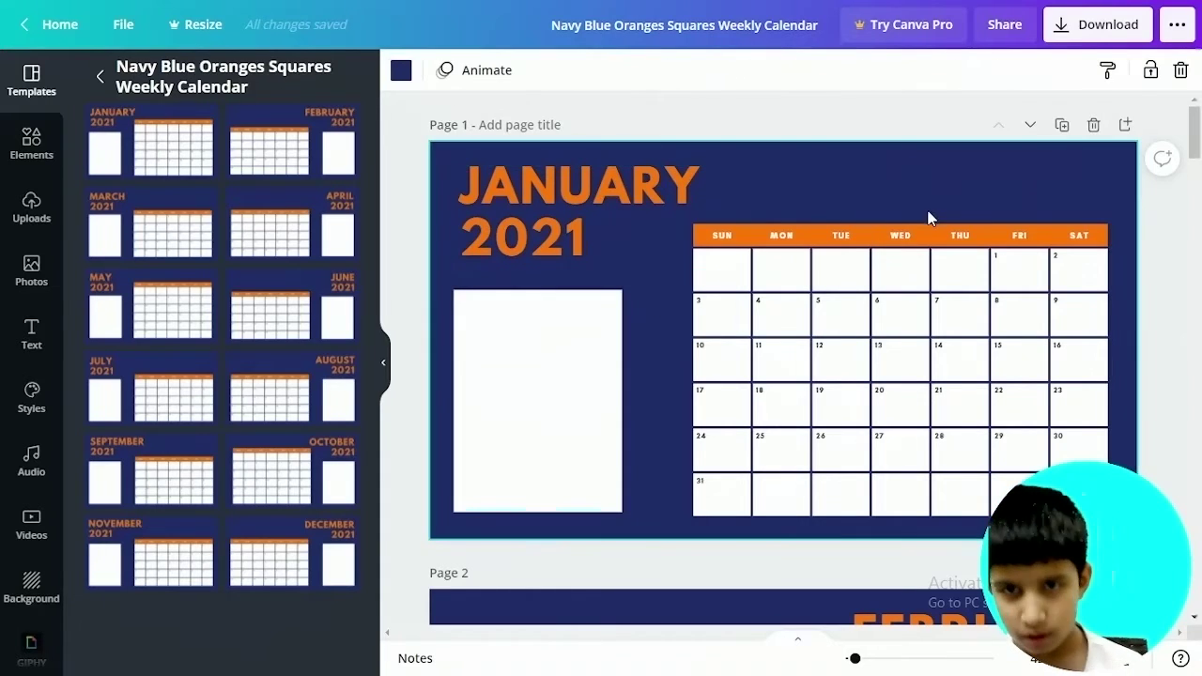
# - Recolour the weekday header bar on the January page to light blue #38b6ff
pyautogui.click(874, 236)
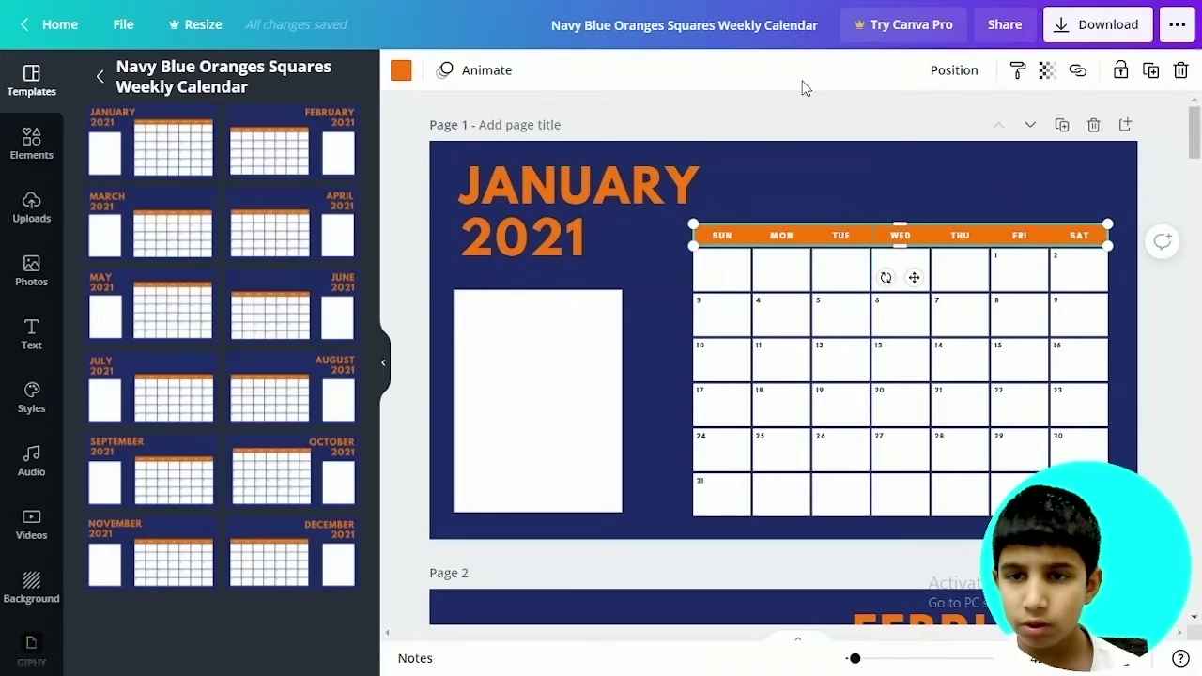
pyautogui.click(401, 72)
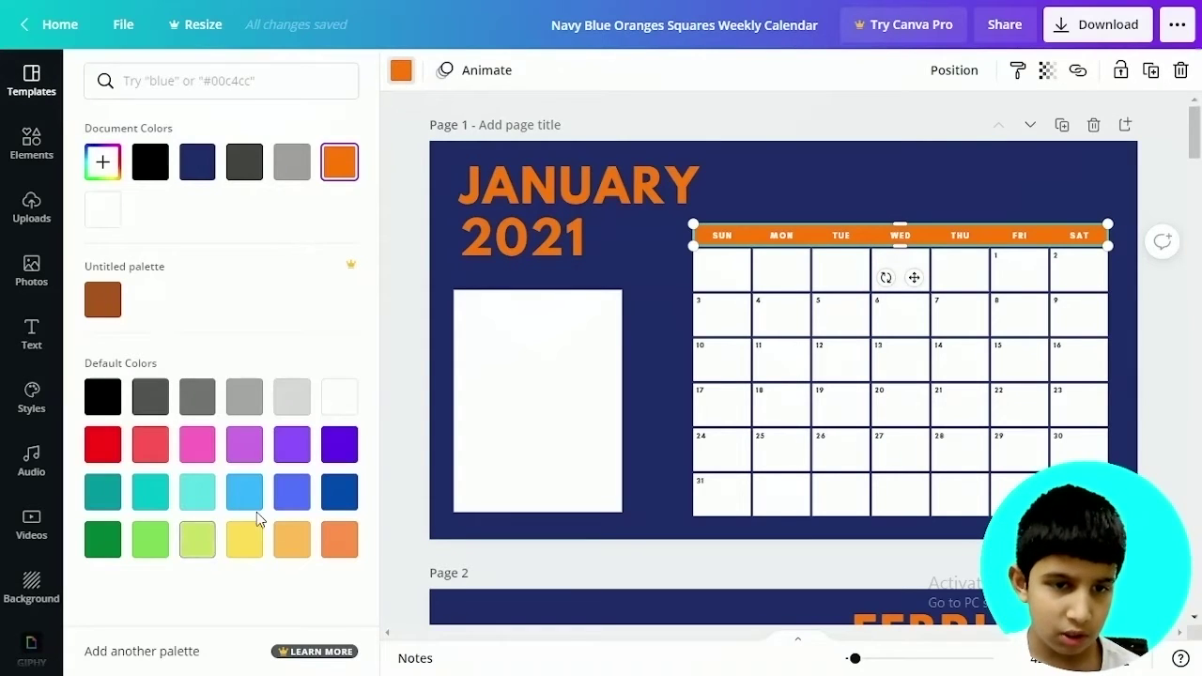
pyautogui.click(198, 491)
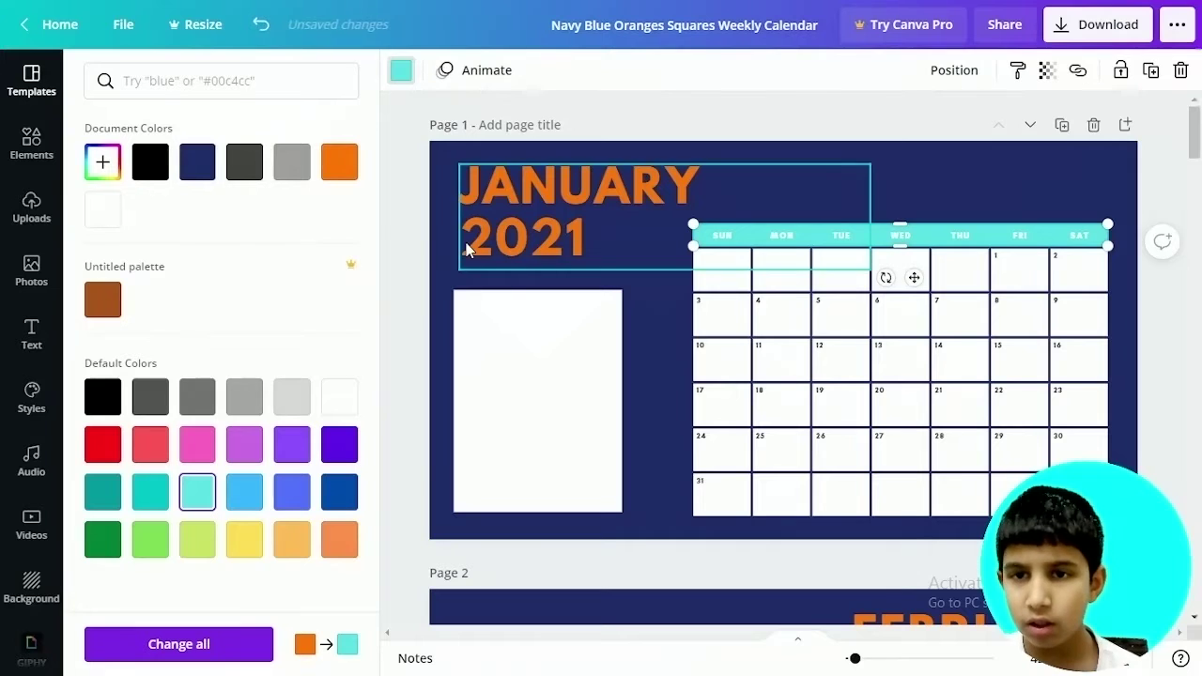
pyautogui.click(242, 493)
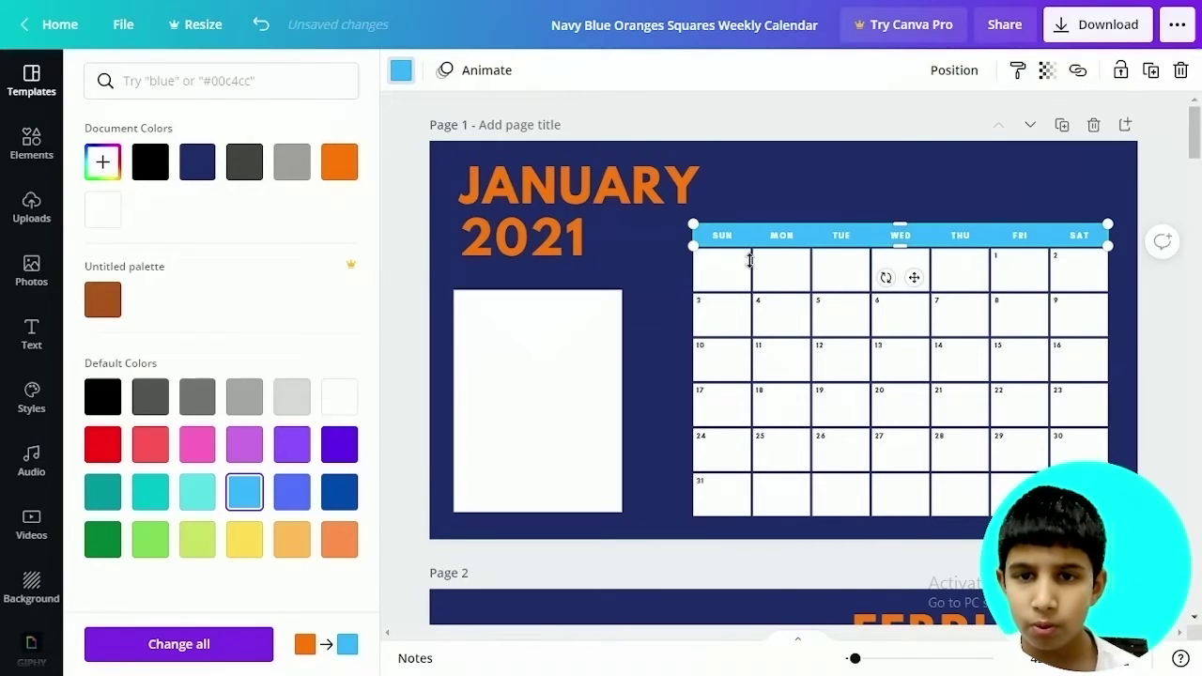
# - Change the "JANUARY 2021" title text colour to turquoise and deselect it
pyautogui.click(664, 251)
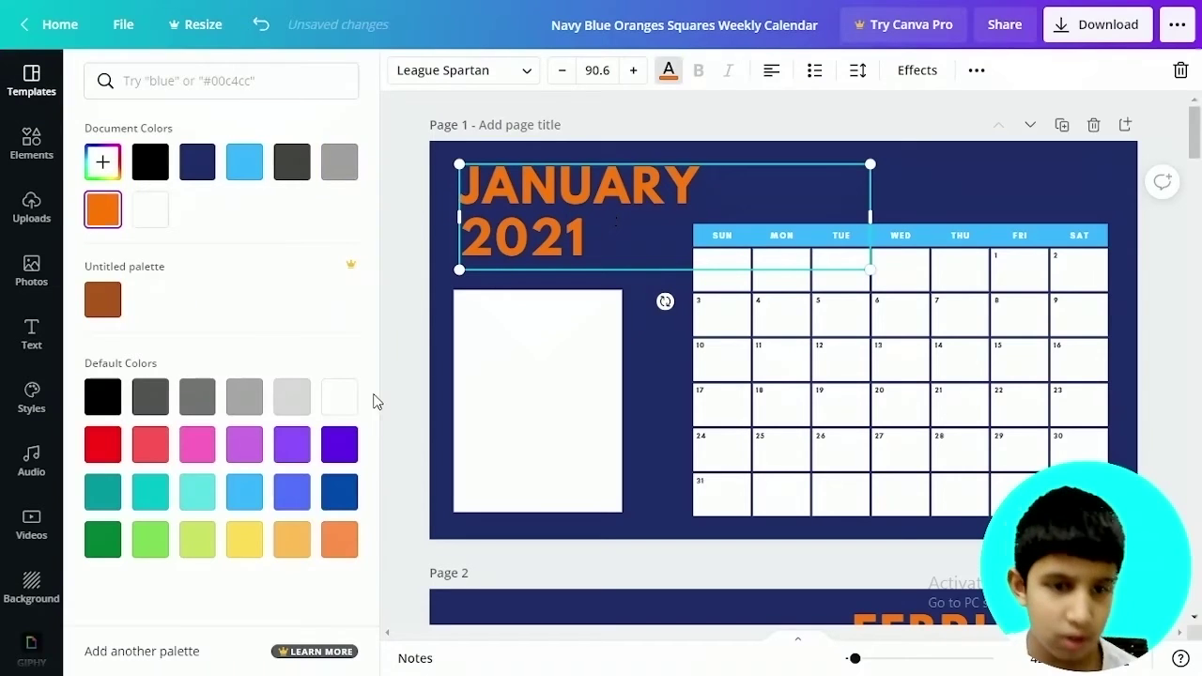
pyautogui.click(155, 481)
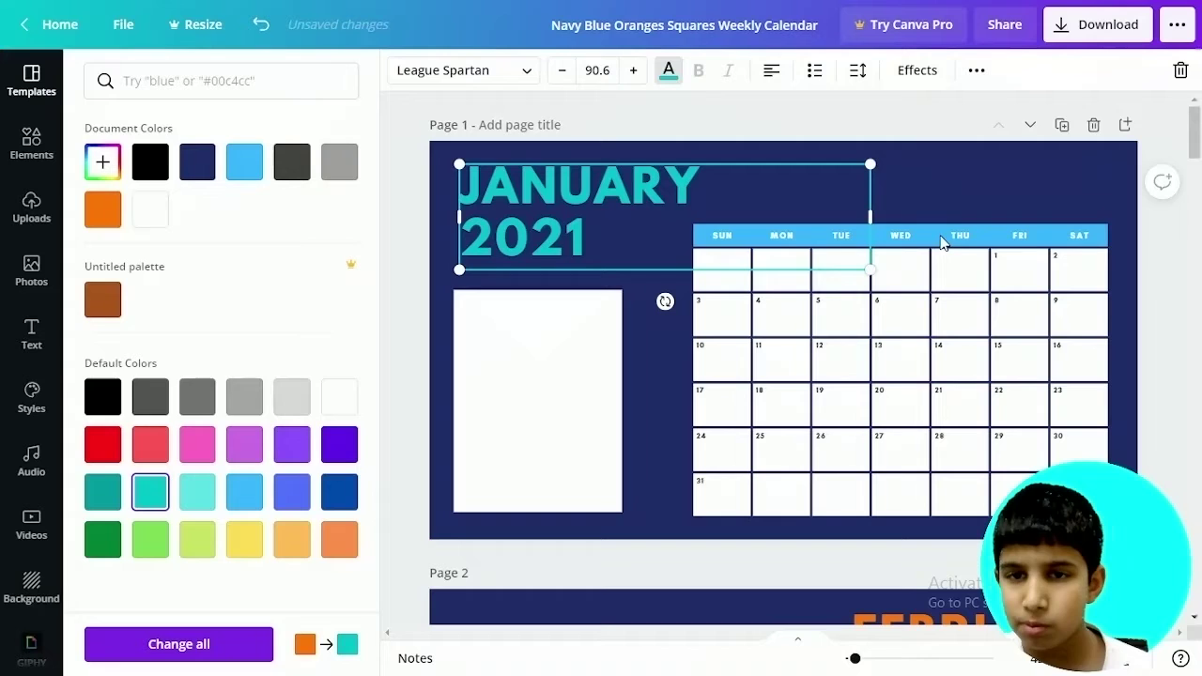
pyautogui.click(994, 191)
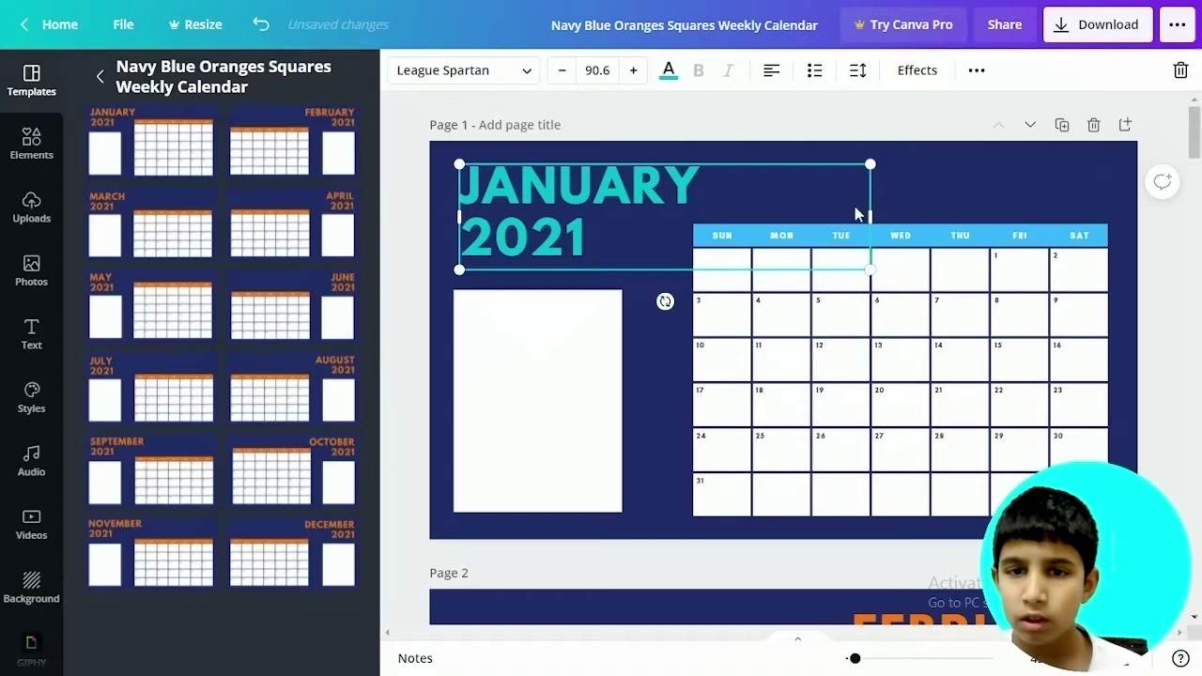
pyautogui.click(1000, 192)
# - Examine which day cells in the first and last rows of the January grid can be selected individually
pyautogui.click(721, 287)
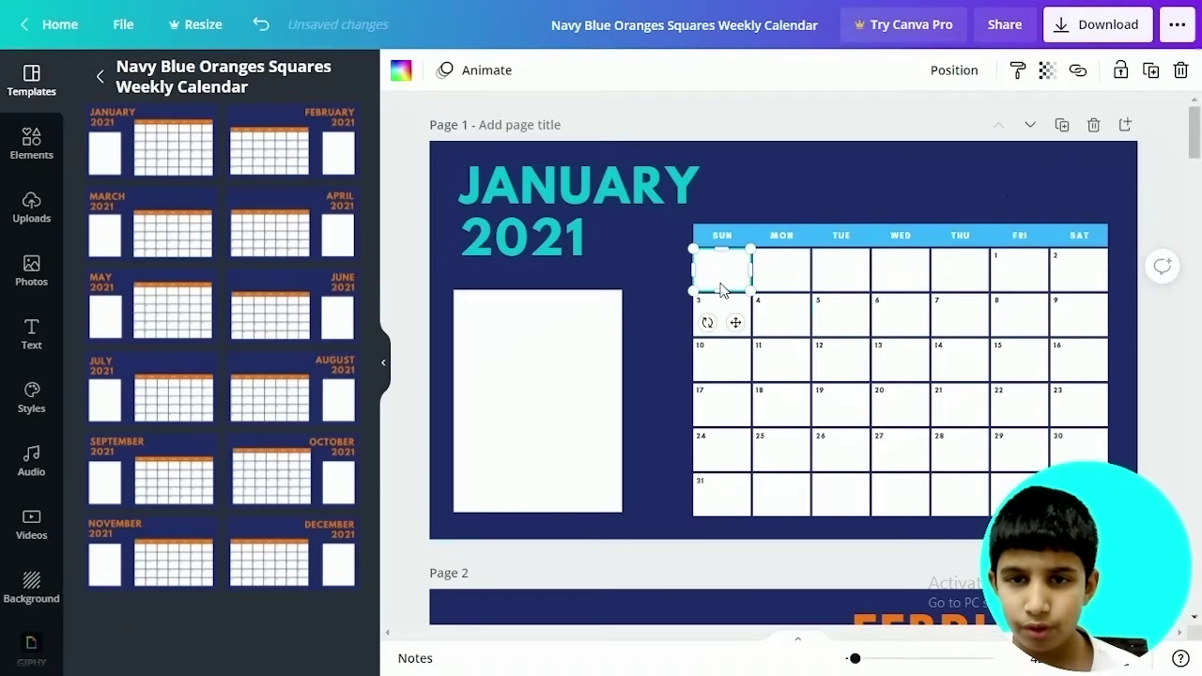
pyautogui.click(776, 280)
pyautogui.click(851, 269)
pyautogui.click(889, 270)
pyautogui.click(943, 257)
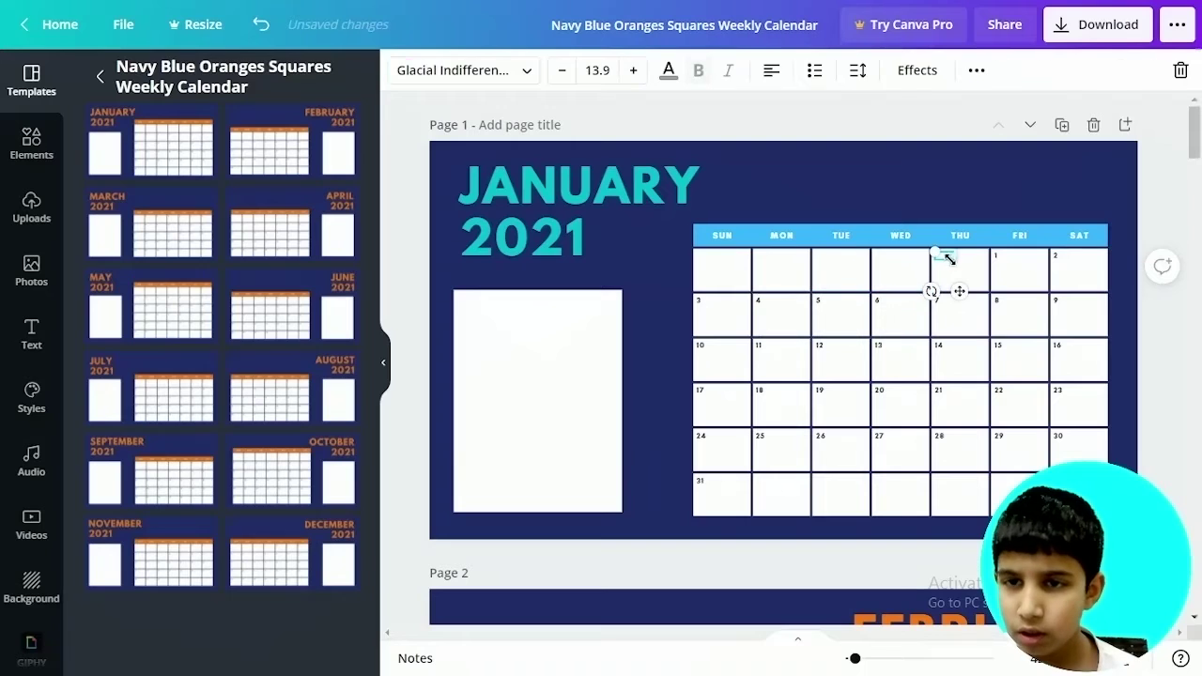
pyautogui.click(1023, 269)
pyautogui.click(1085, 273)
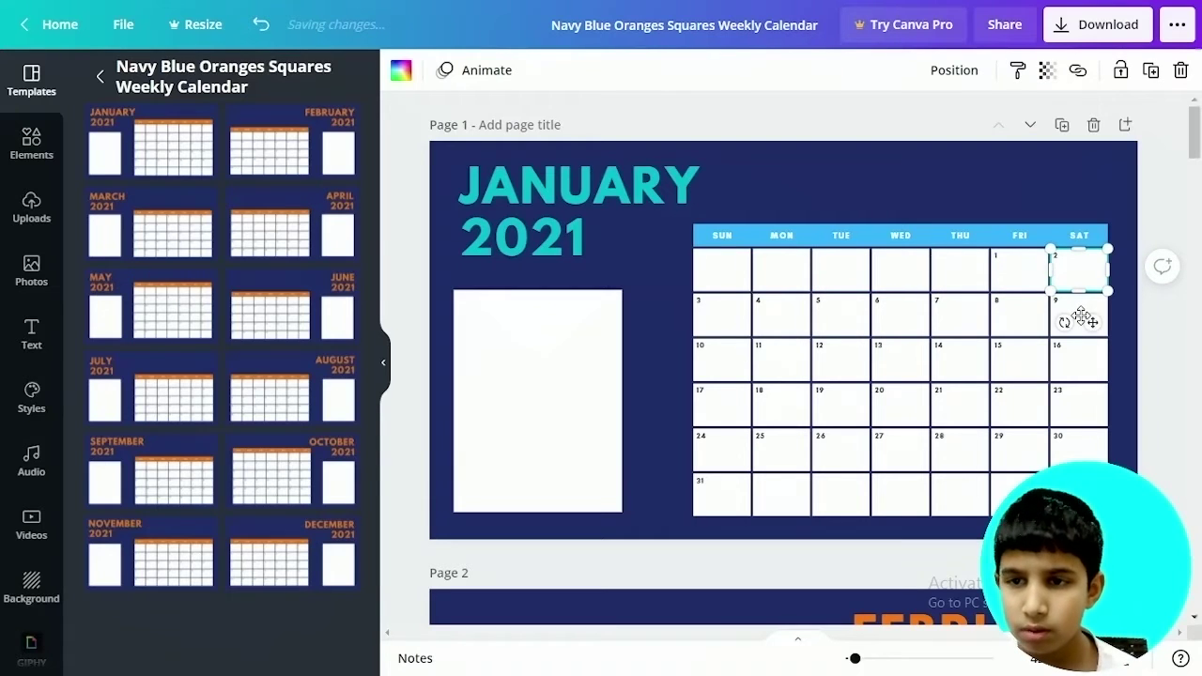
pyautogui.click(728, 500)
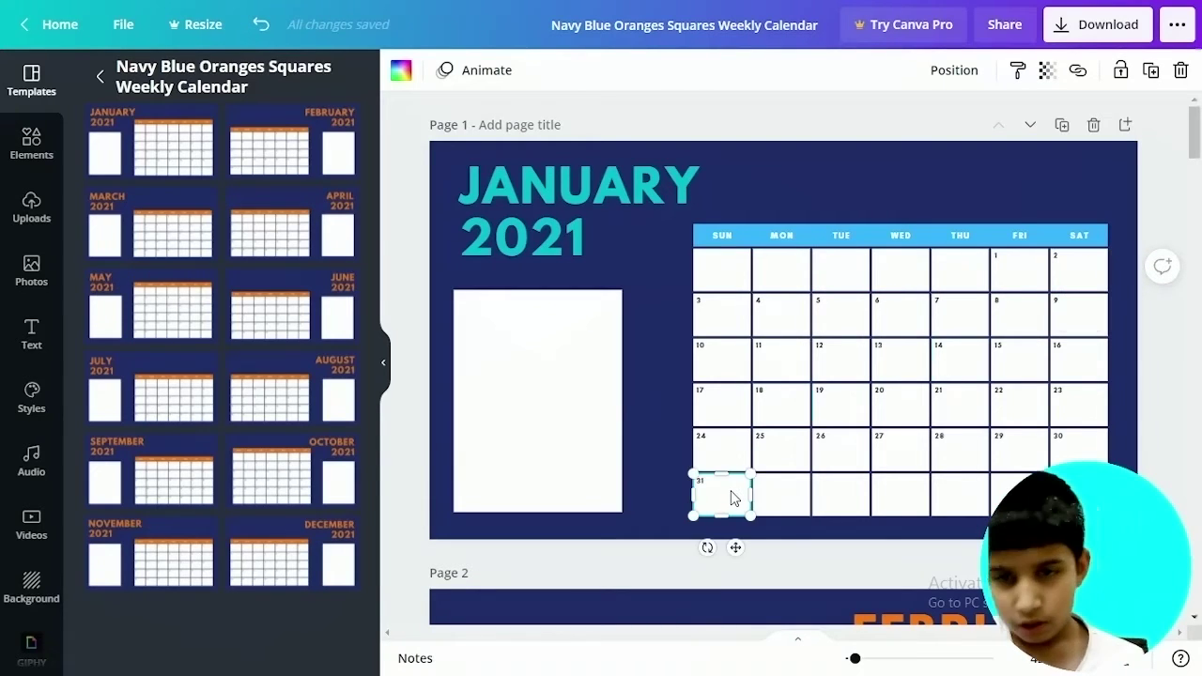
pyautogui.click(785, 498)
pyautogui.click(841, 493)
pyautogui.click(907, 495)
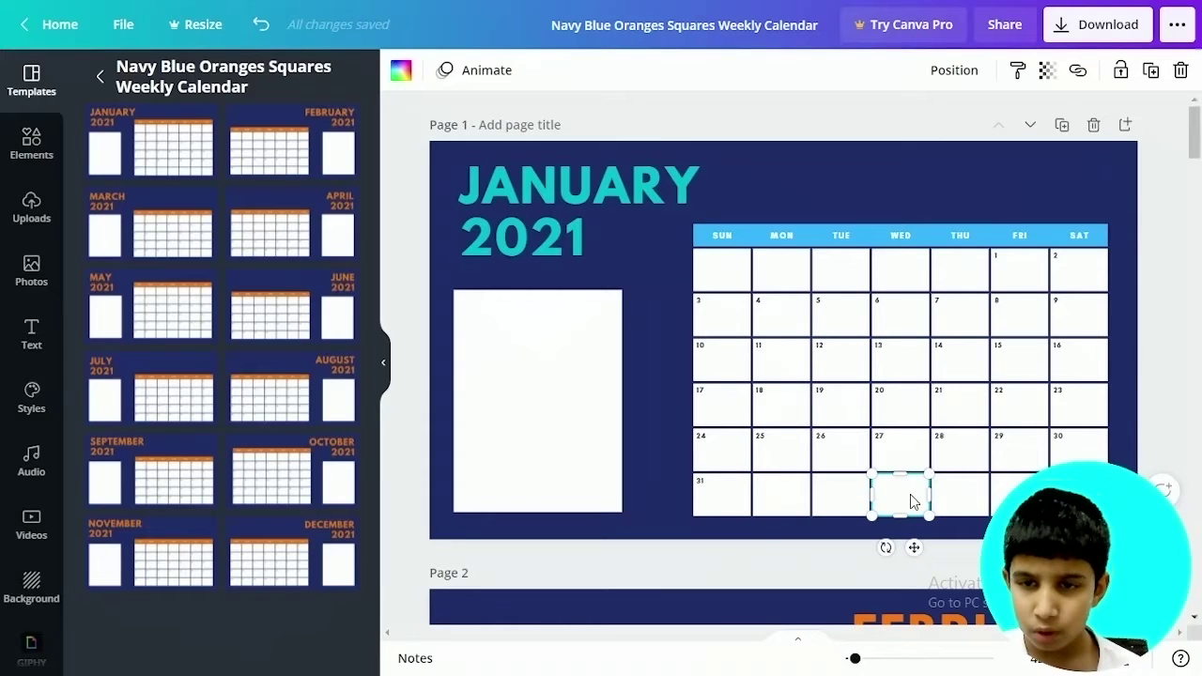
pyautogui.click(973, 486)
pyautogui.click(1010, 490)
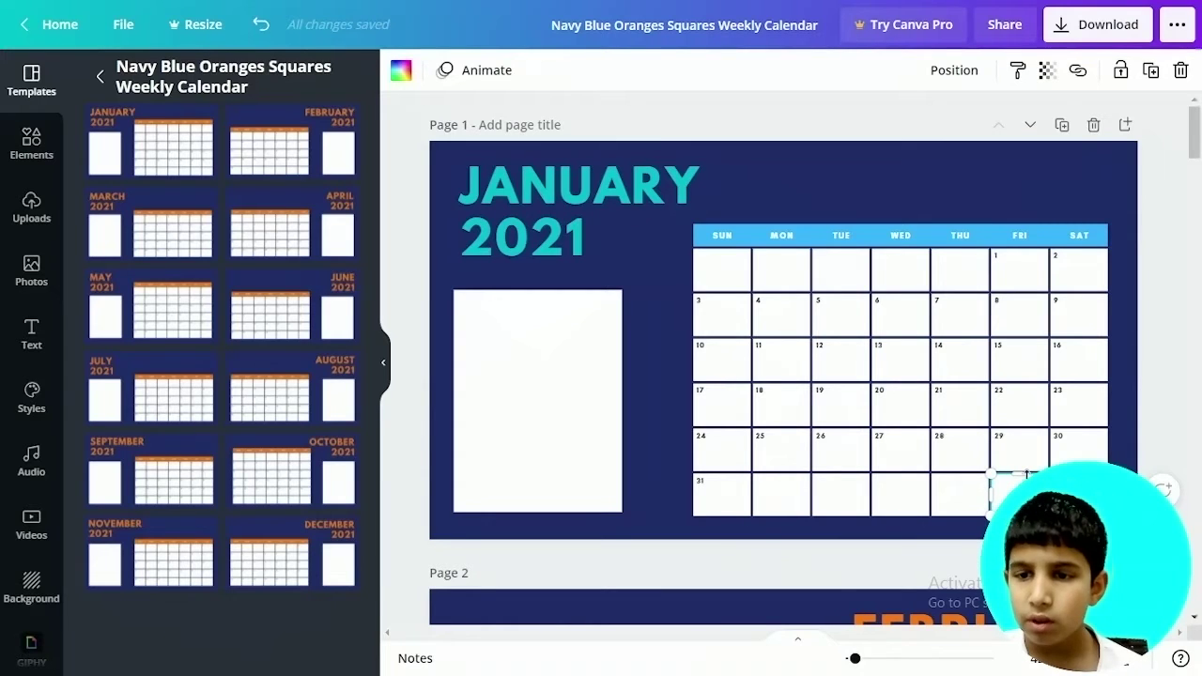
# - Delete the "JANUARY 2021" title and the blank white box from the January page
pyautogui.click(619, 228)
pyautogui.press('Delete')
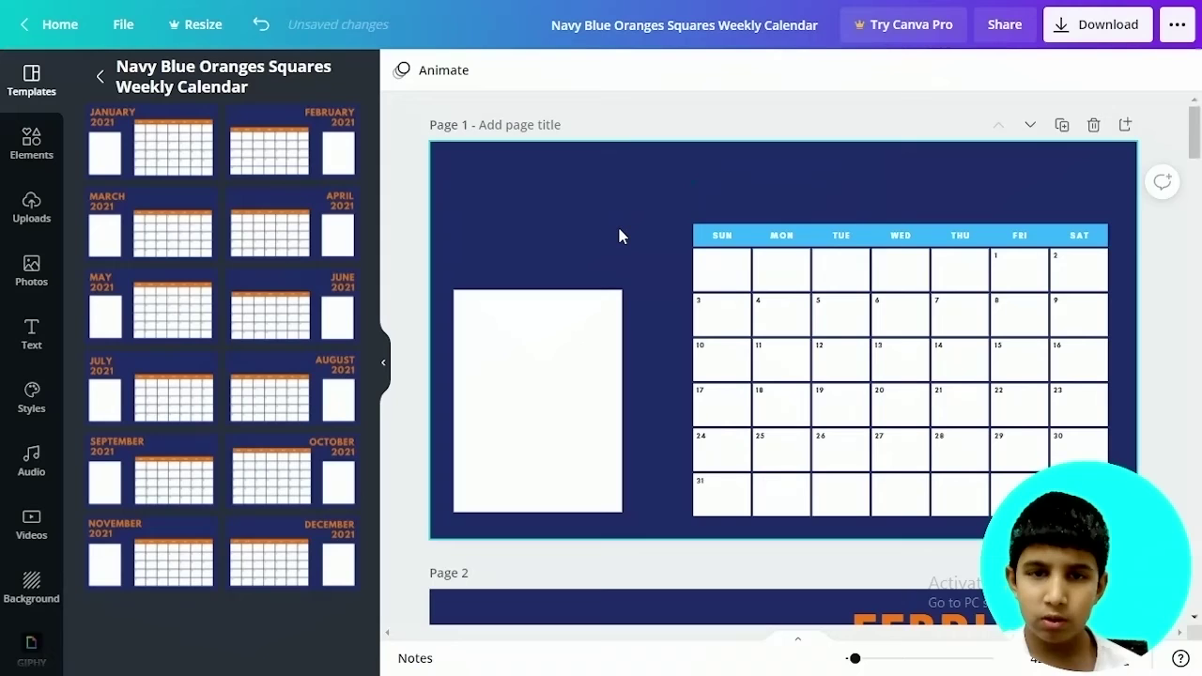
pyautogui.click(553, 393)
pyautogui.press('Delete')
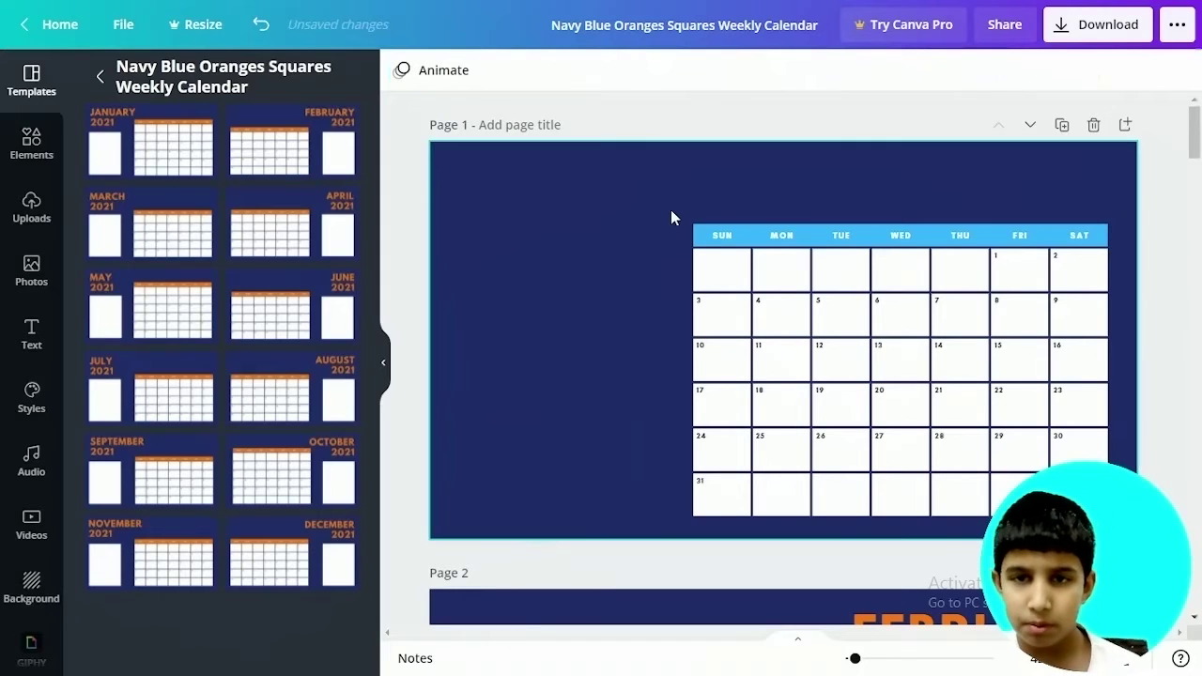
# - Select the whole January grid with its weekday header, enlarge it and move it to the centre of the page
pyautogui.moveTo(671, 210); pyautogui.dragTo(1118, 521)
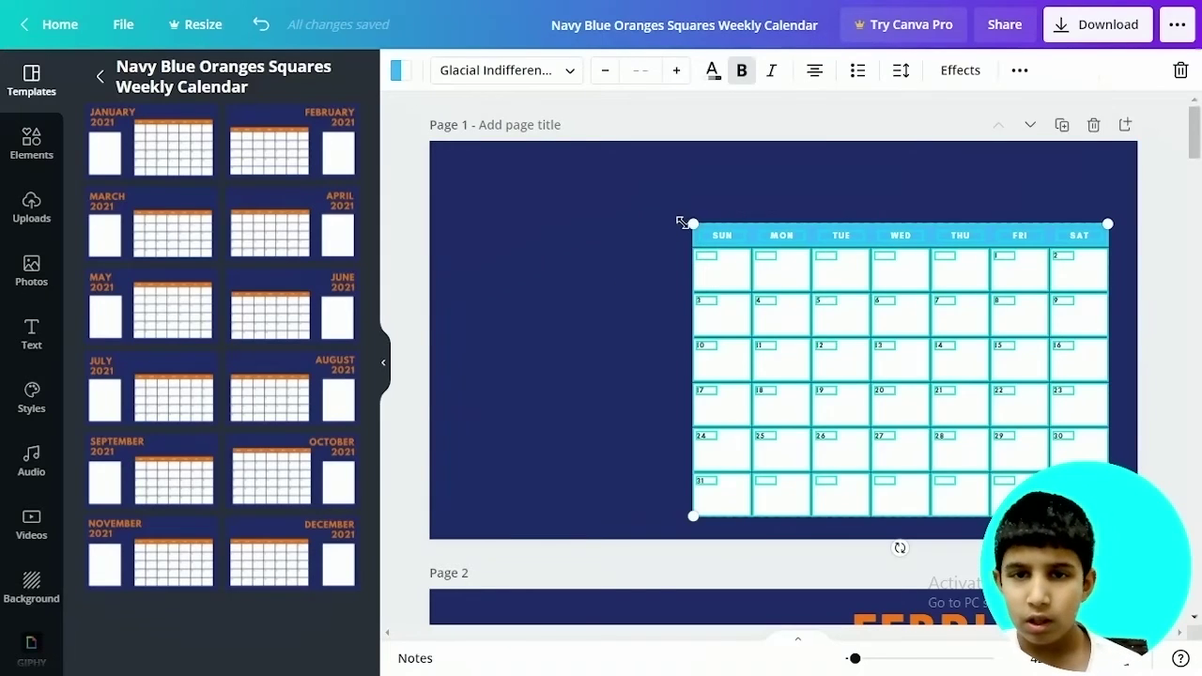
pyautogui.moveTo(660, 206); pyautogui.dragTo(592, 178)
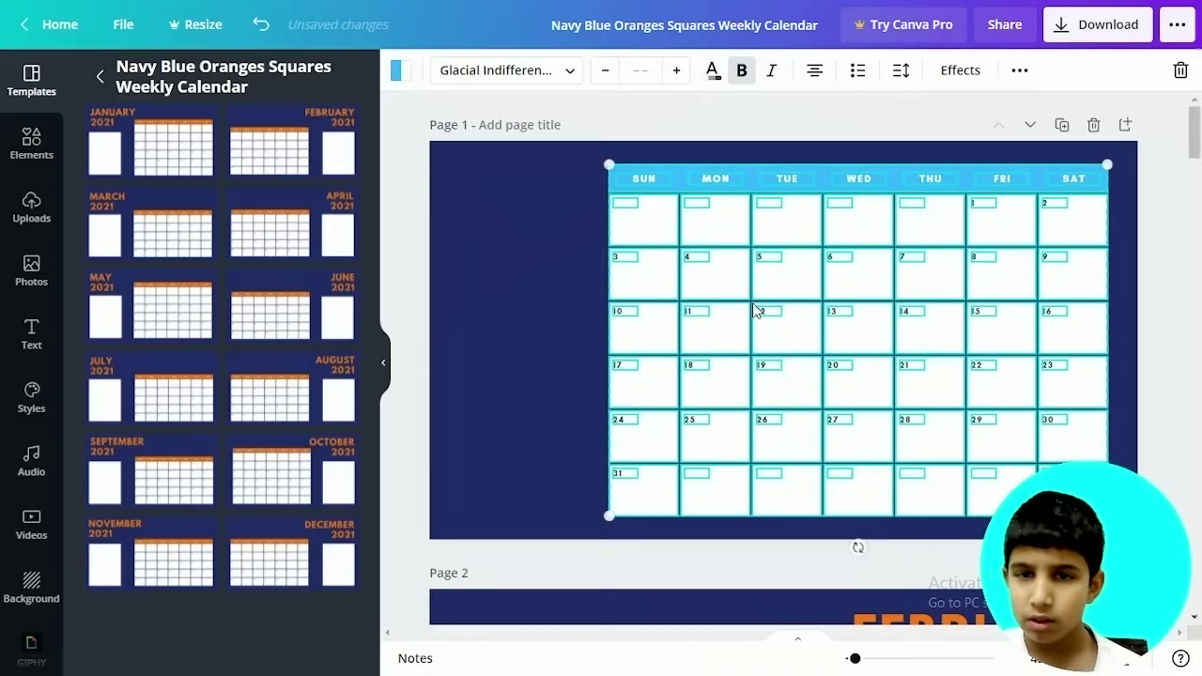
pyautogui.moveTo(757, 314); pyautogui.dragTo(720, 322)
pyautogui.click(1061, 250)
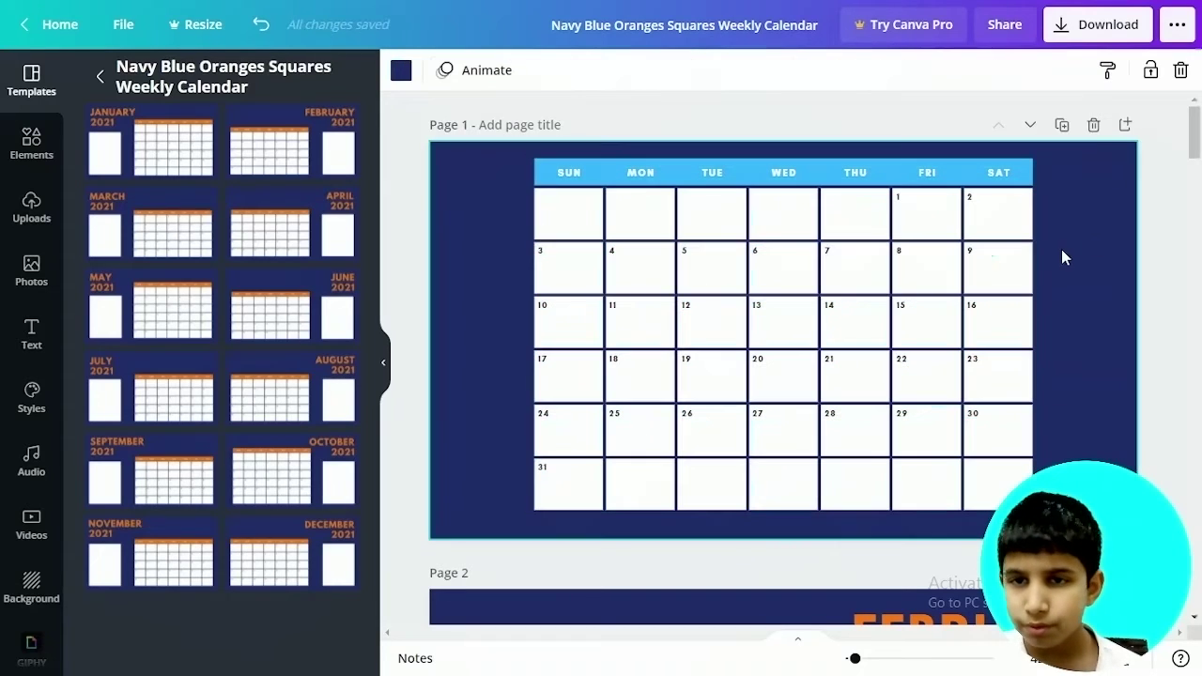
# - Try enlarging the Saturday cell in the last row of the January grid and nudging it slightly to the right
pyautogui.click(997, 484)
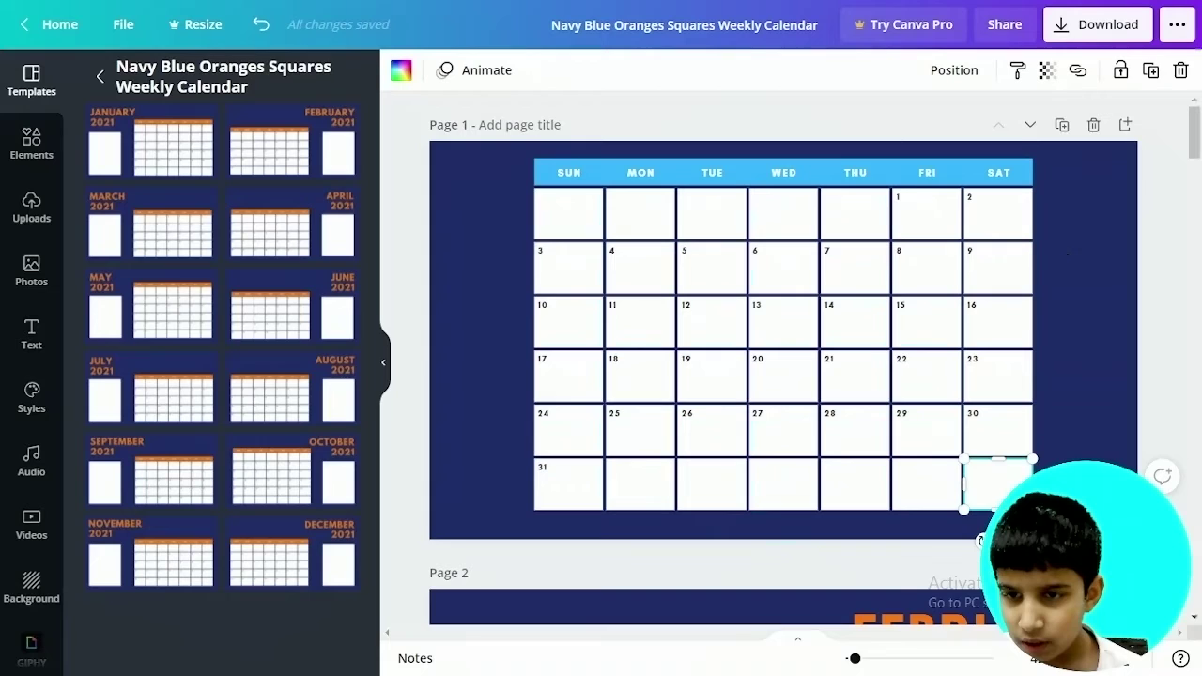
pyautogui.moveTo(1034, 510); pyautogui.dragTo(1060, 517)
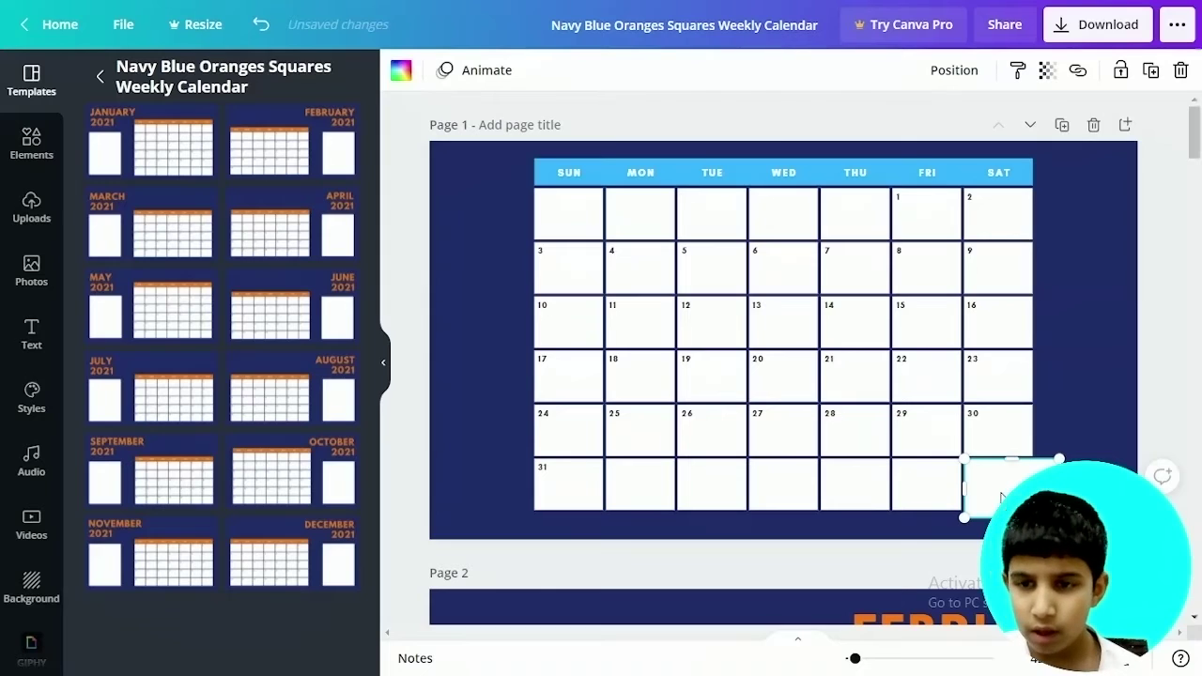
pyautogui.press('Right')
pyautogui.press('Right')
pyautogui.press('Right')
pyautogui.press('Right')
pyautogui.press('Right')
pyautogui.press('Right')
pyautogui.press('Right')
pyautogui.press('Right')
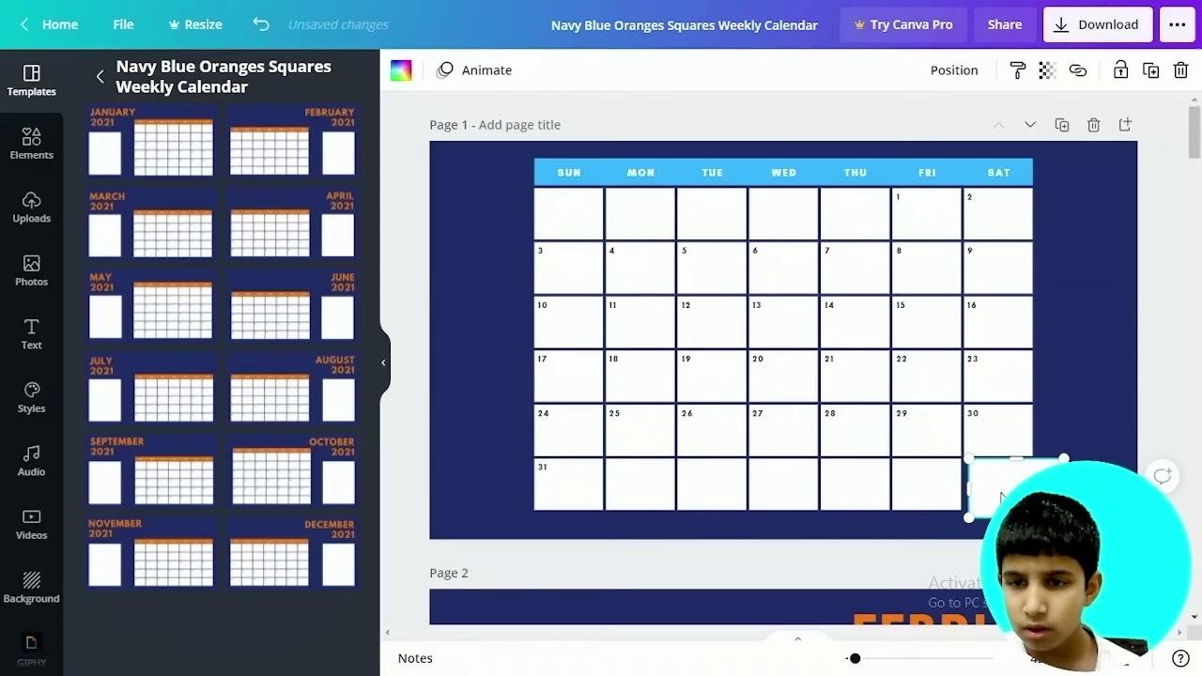
# - Try enlarging the Friday cell in the last row and shifting the neighbouring Saturday cell further right to make room
pyautogui.click(954, 484)
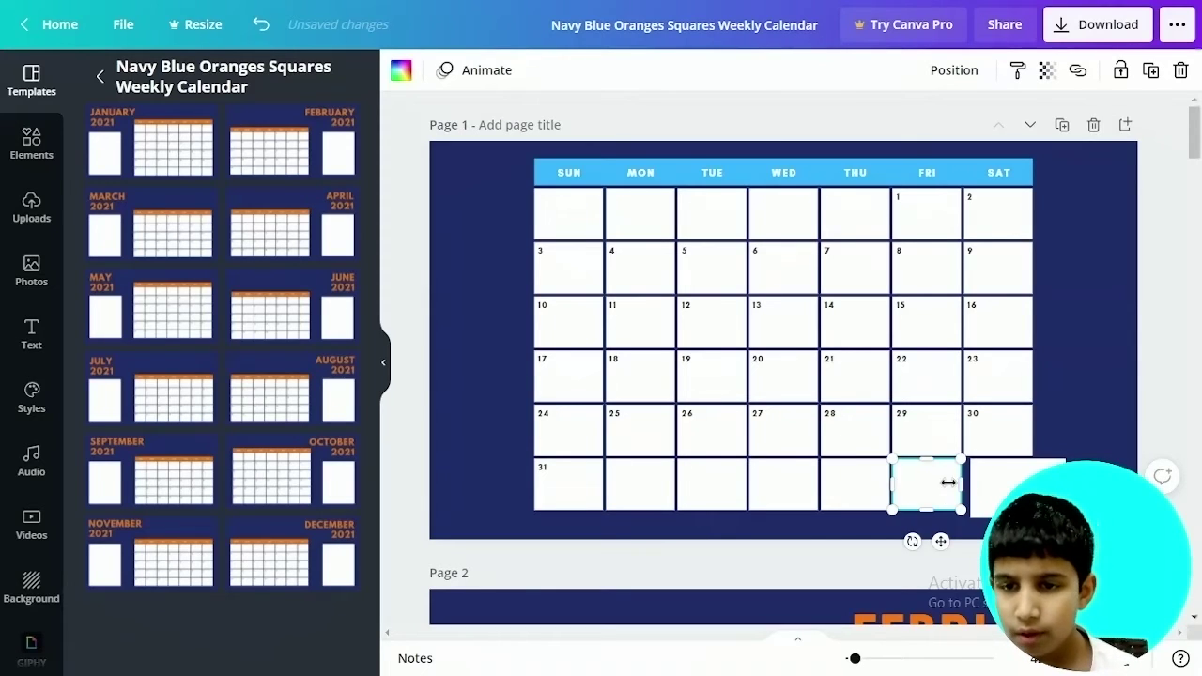
pyautogui.moveTo(957, 510); pyautogui.dragTo(962, 517)
pyautogui.click(973, 503)
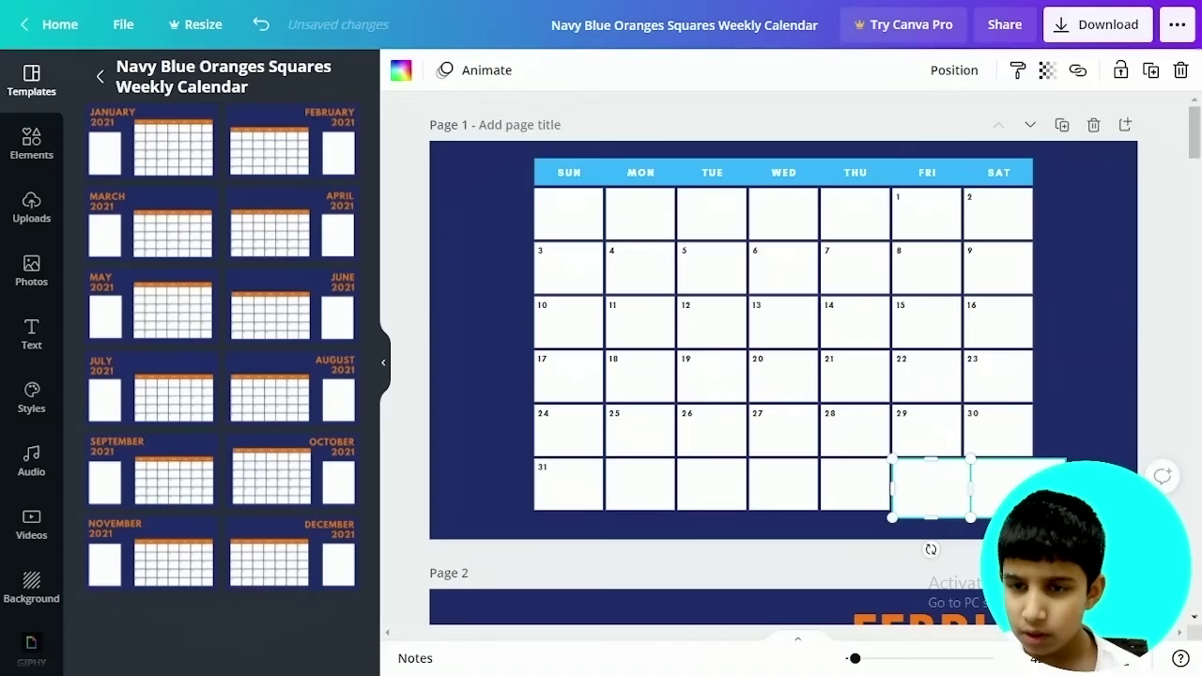
pyautogui.press('Right')
pyautogui.press('Right')
pyautogui.press('Right')
pyautogui.press('Right')
pyautogui.press('Right')
pyautogui.press('Right')
pyautogui.press('Right')
pyautogui.press('Right')
pyautogui.press('Right')
pyautogui.press('Right')
pyautogui.press('Right')
pyautogui.press('Right')
pyautogui.press('Right')
pyautogui.press('Right')
pyautogui.press('Right')
pyautogui.press('Right')
pyautogui.press('Right')
pyautogui.press('Right')
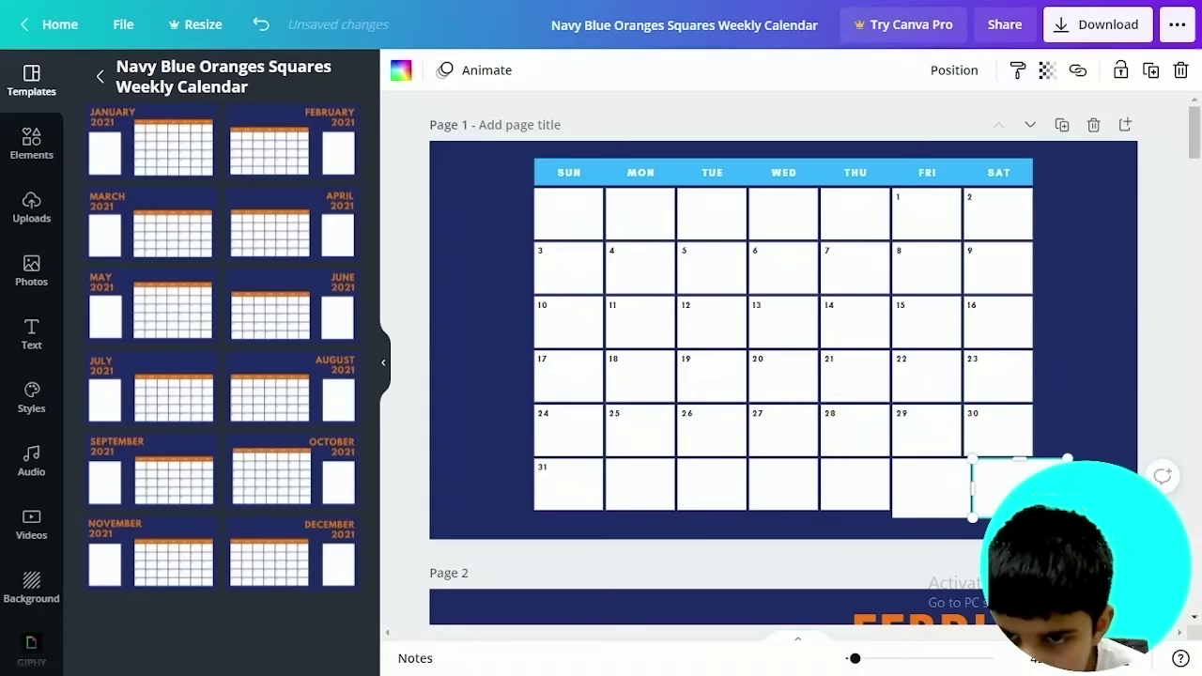
pyautogui.moveTo(981, 503); pyautogui.dragTo(986, 503)
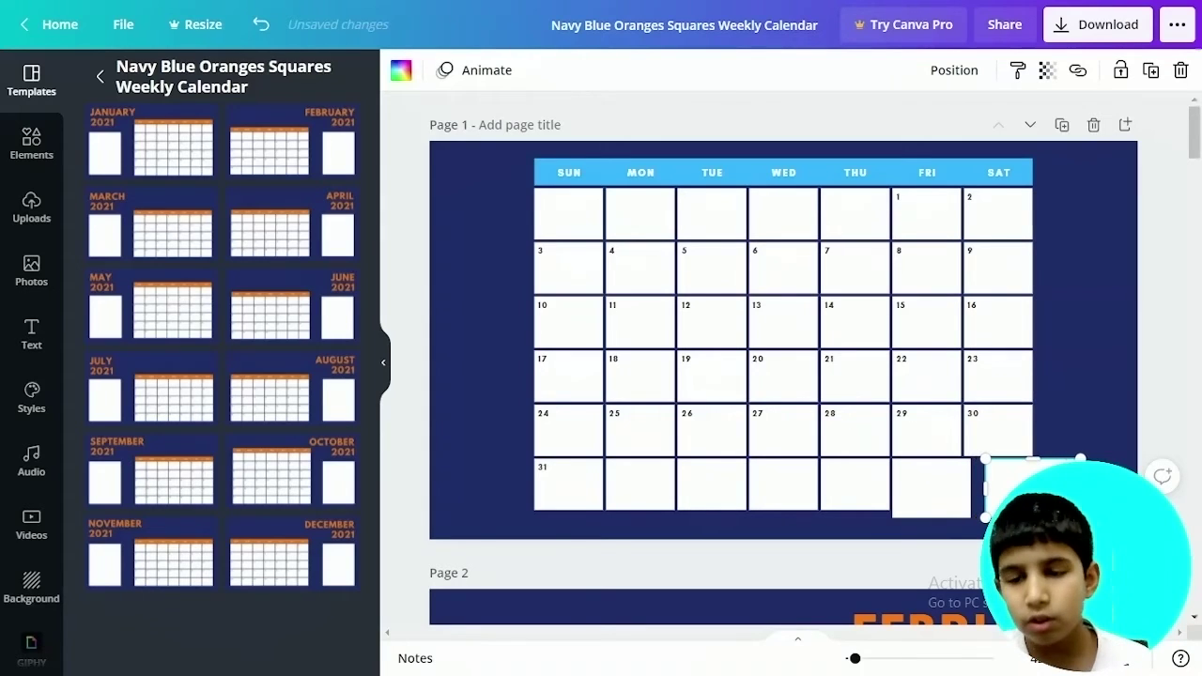
pyautogui.click(963, 501)
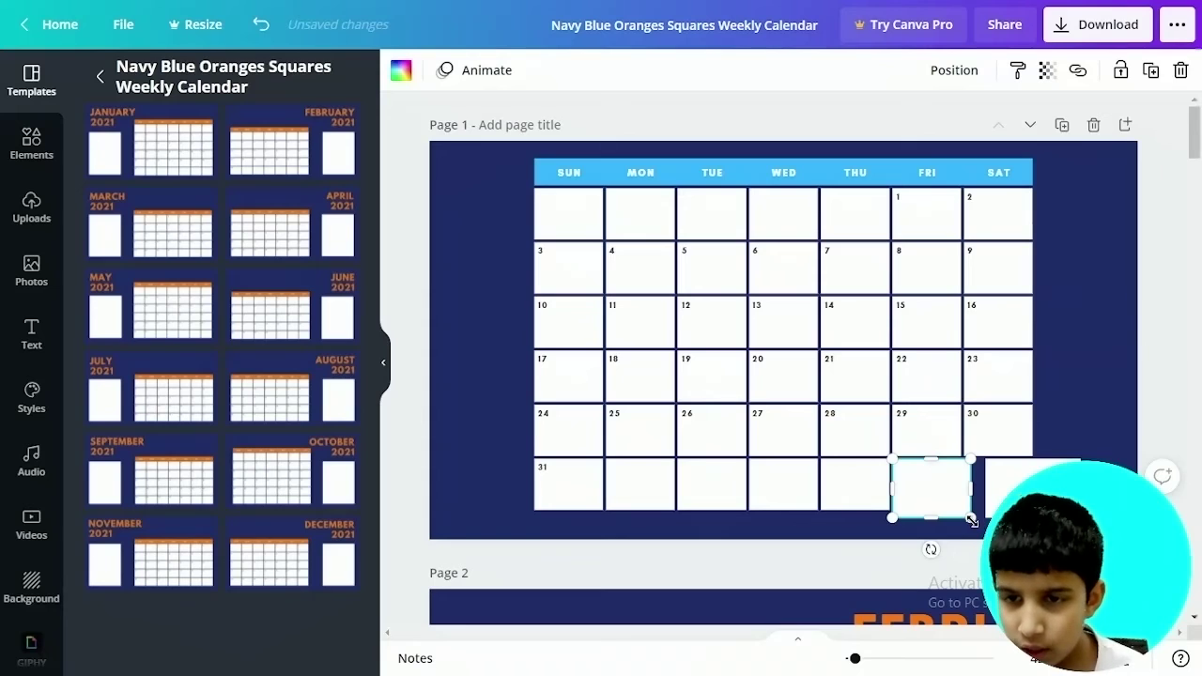
pyautogui.moveTo(971, 488); pyautogui.dragTo(979, 490)
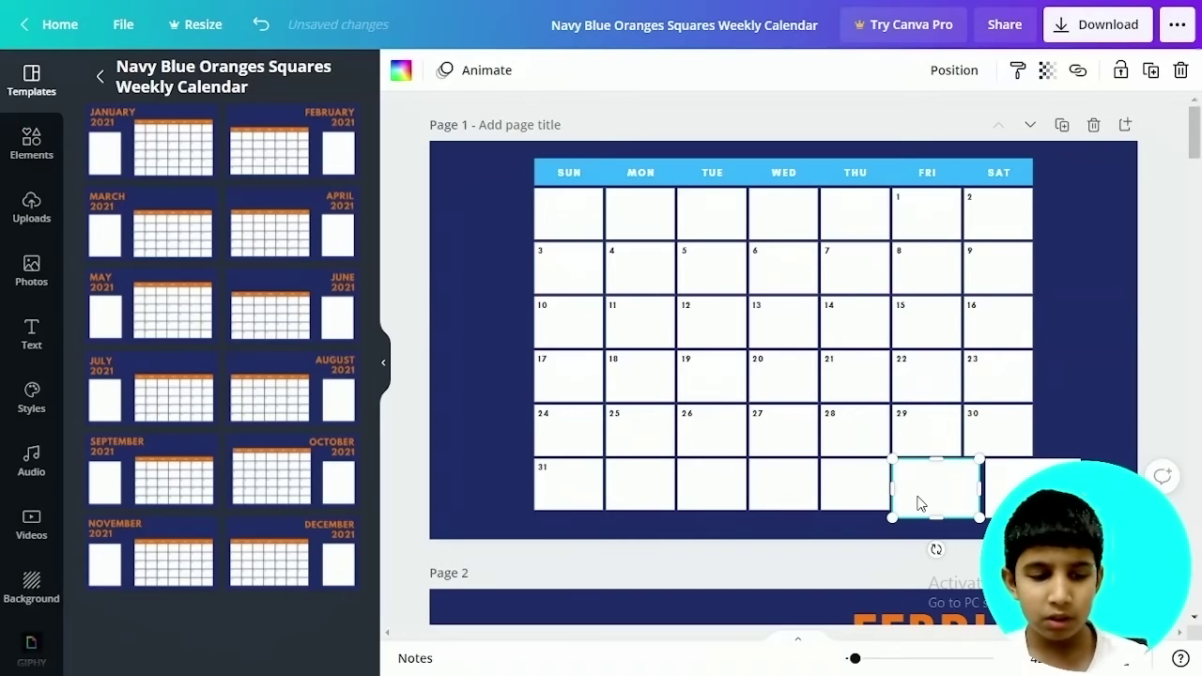
# - Restore the last-row Friday and Saturday cells to their original size and position
pyautogui.hotkey('ctrl', 'z')
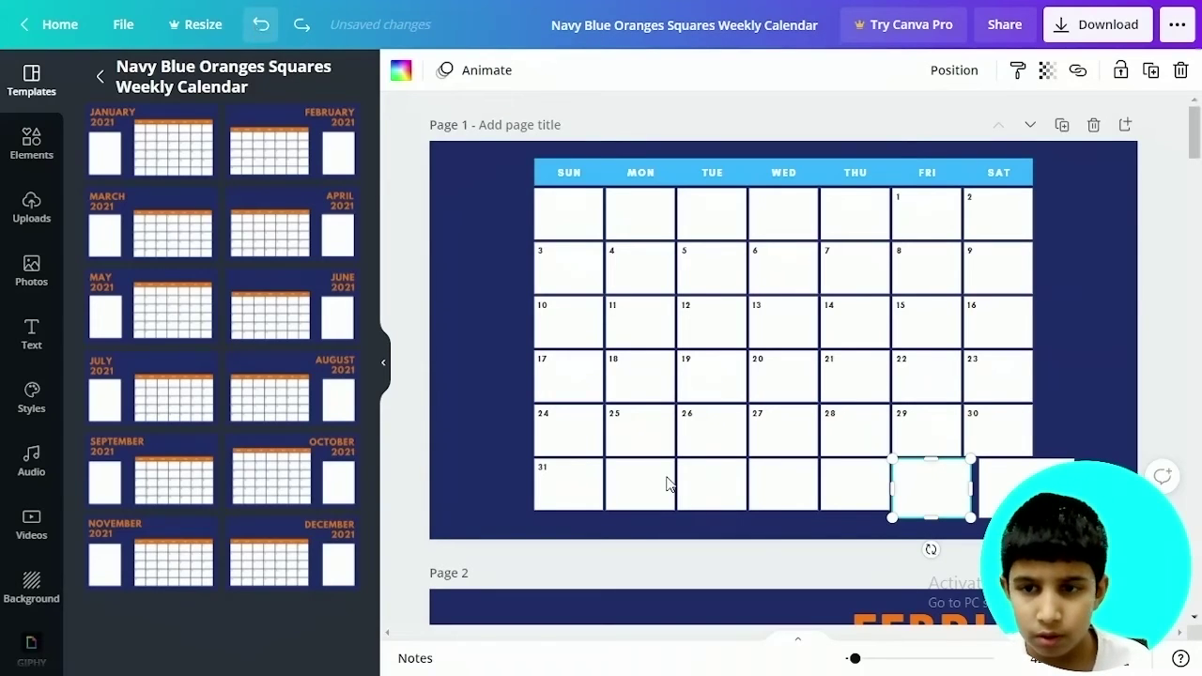
pyautogui.moveTo(960, 514); pyautogui.dragTo(1034, 510)
pyautogui.click(1022, 493)
pyautogui.click(1085, 418)
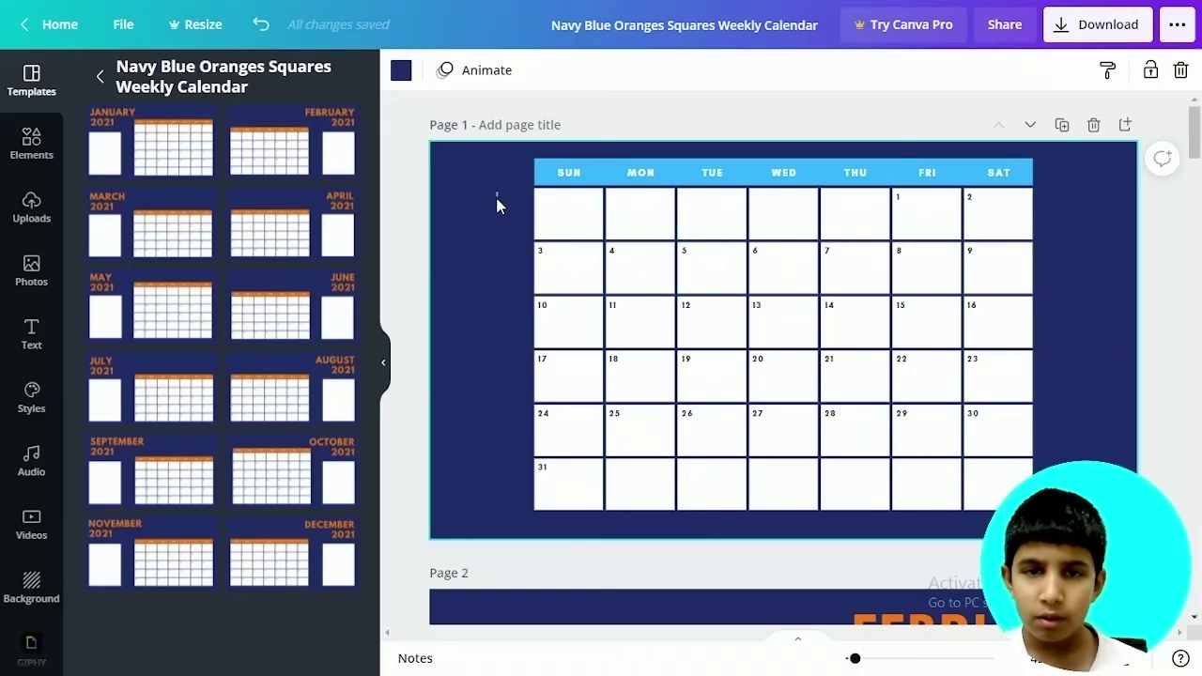
# - Select the block of day cells below the weekday header and enlarge it slightly beyond the header's width
pyautogui.moveTo(497, 200); pyautogui.dragTo(1058, 527)
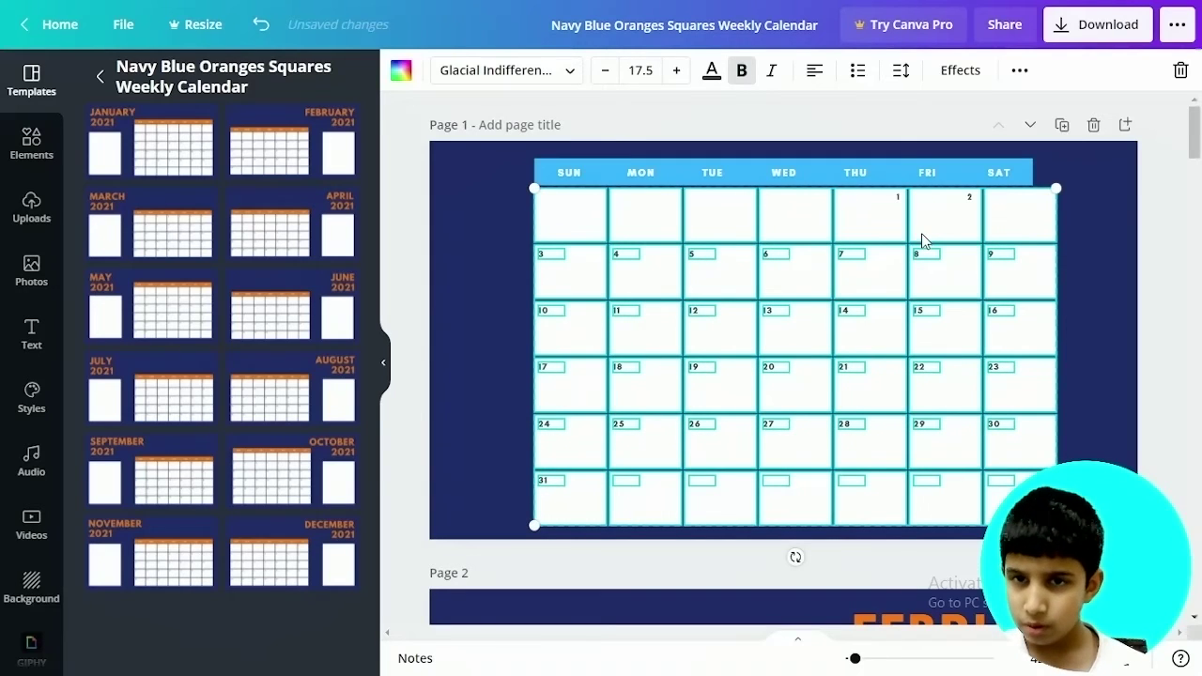
pyautogui.click(587, 155)
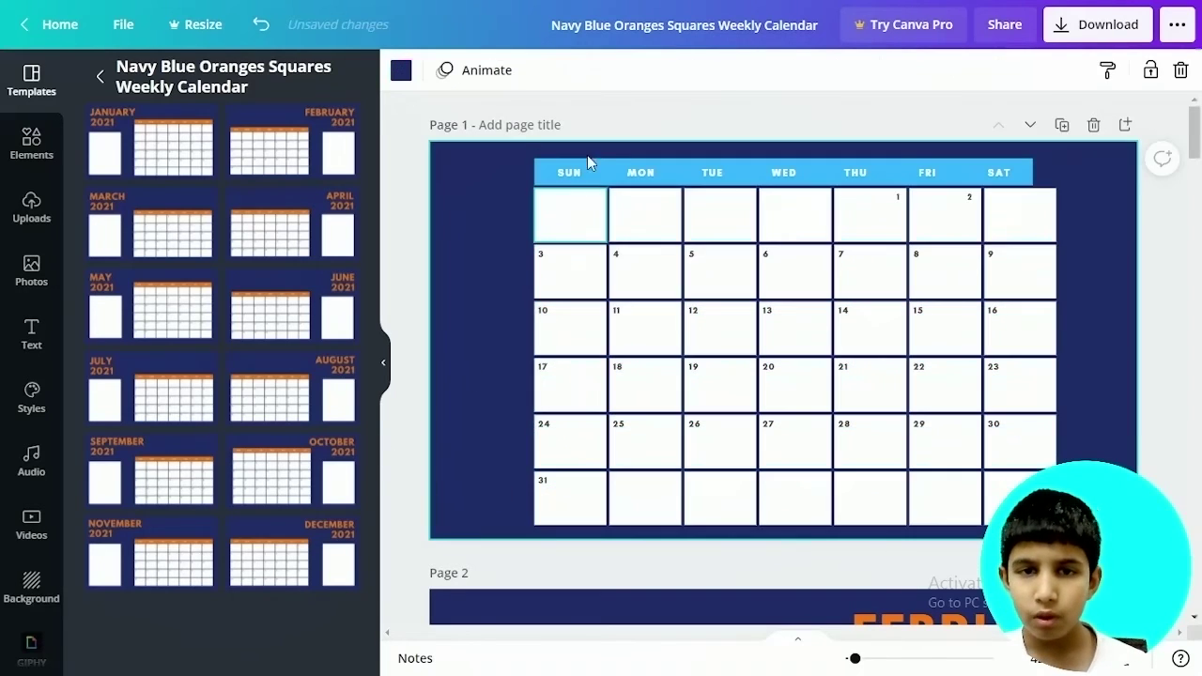
# - Enlarge the first-row Sunday cell towards the outer margin and the first-row Monday cell towards Tuesday
pyautogui.click(569, 230)
pyautogui.moveTo(527, 253); pyautogui.dragTo(523, 258)
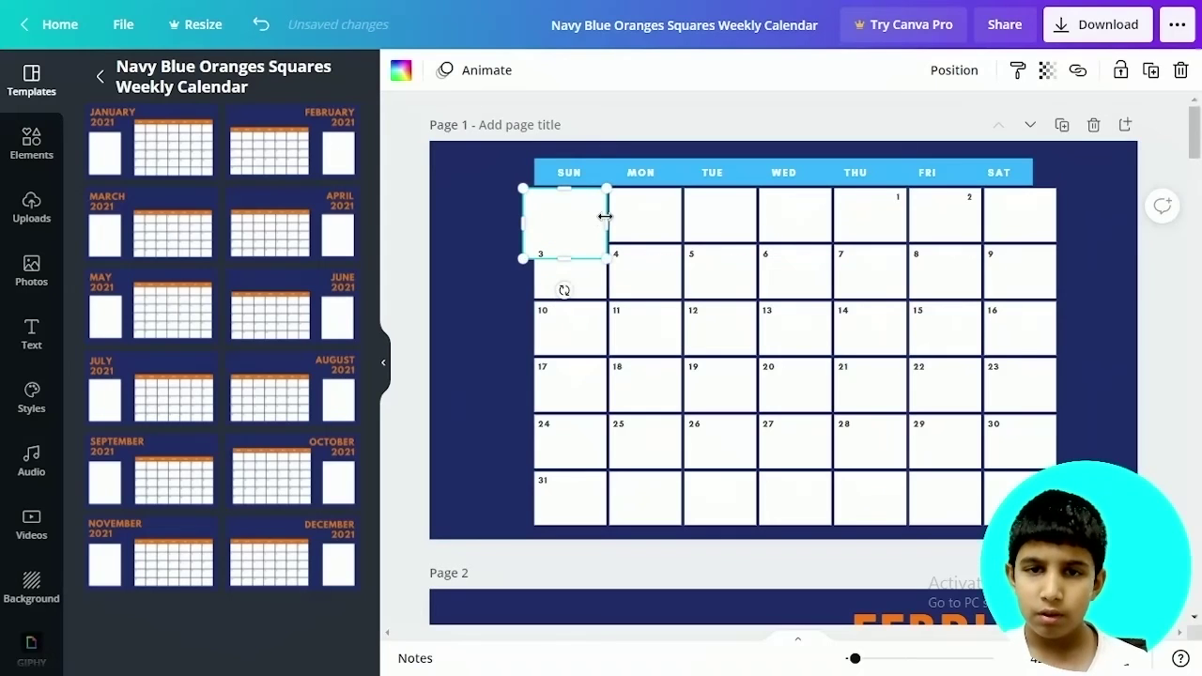
pyautogui.click(646, 217)
pyautogui.moveTo(683, 243); pyautogui.dragTo(695, 254)
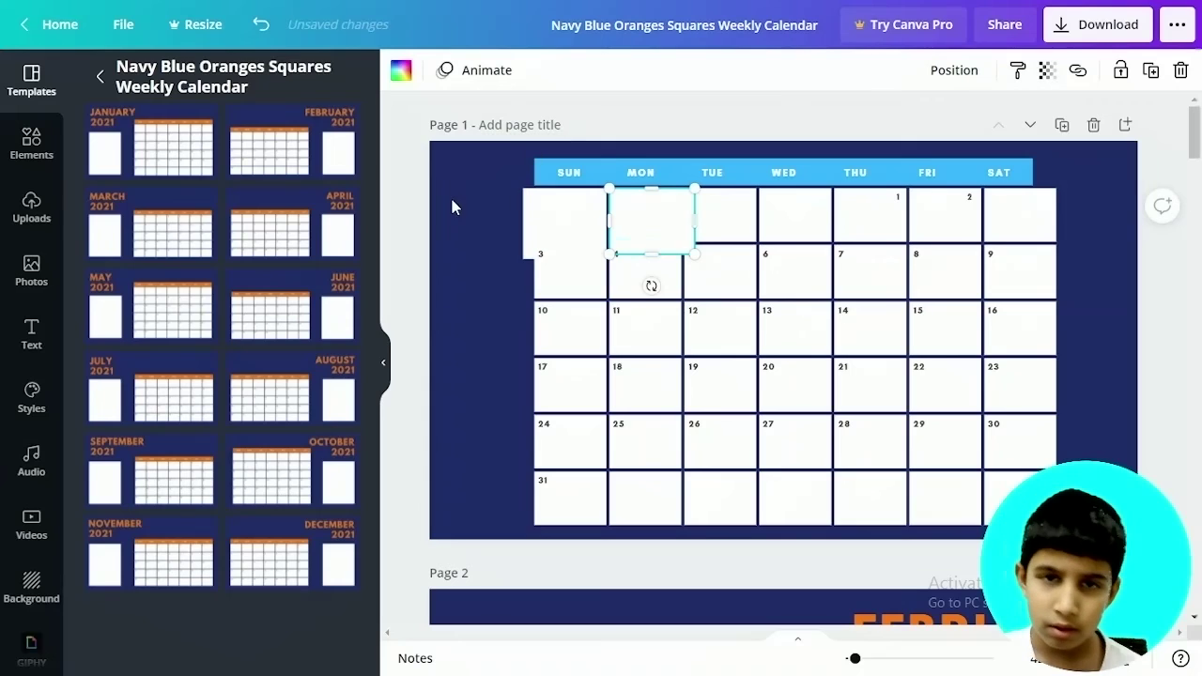
# - Select the enlarged first-row Sunday and Monday cells together and space them evenly
pyautogui.moveTo(450, 197); pyautogui.dragTo(667, 232)
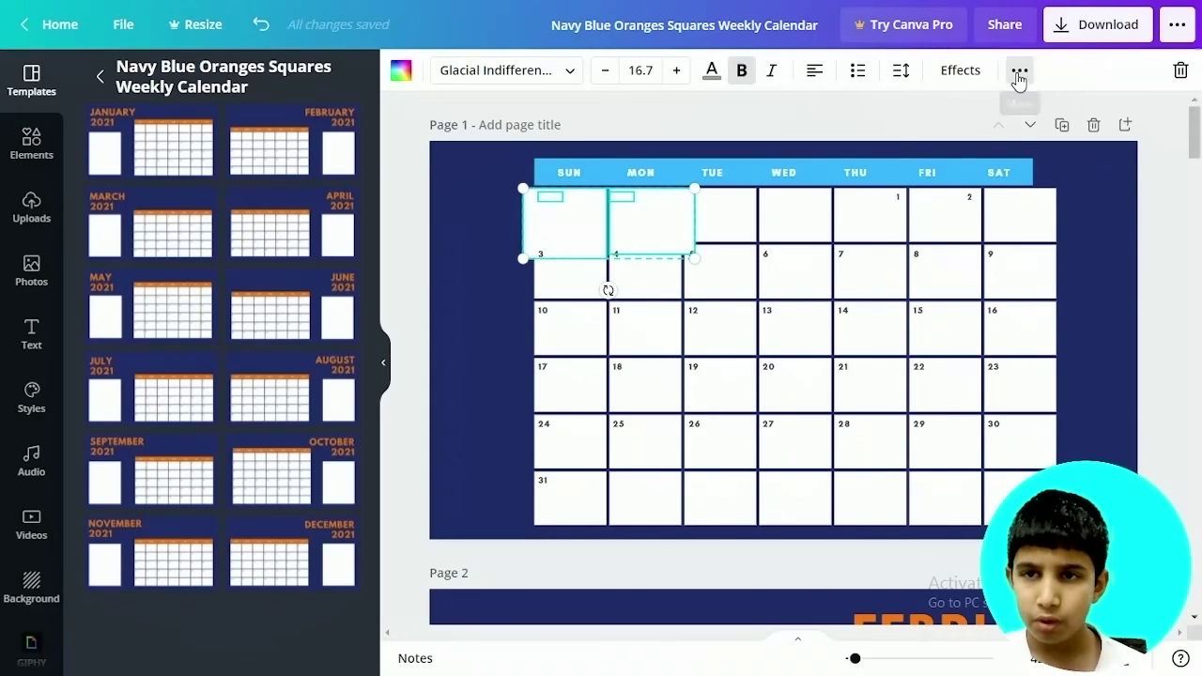
pyautogui.click(1019, 73)
pyautogui.click(816, 114)
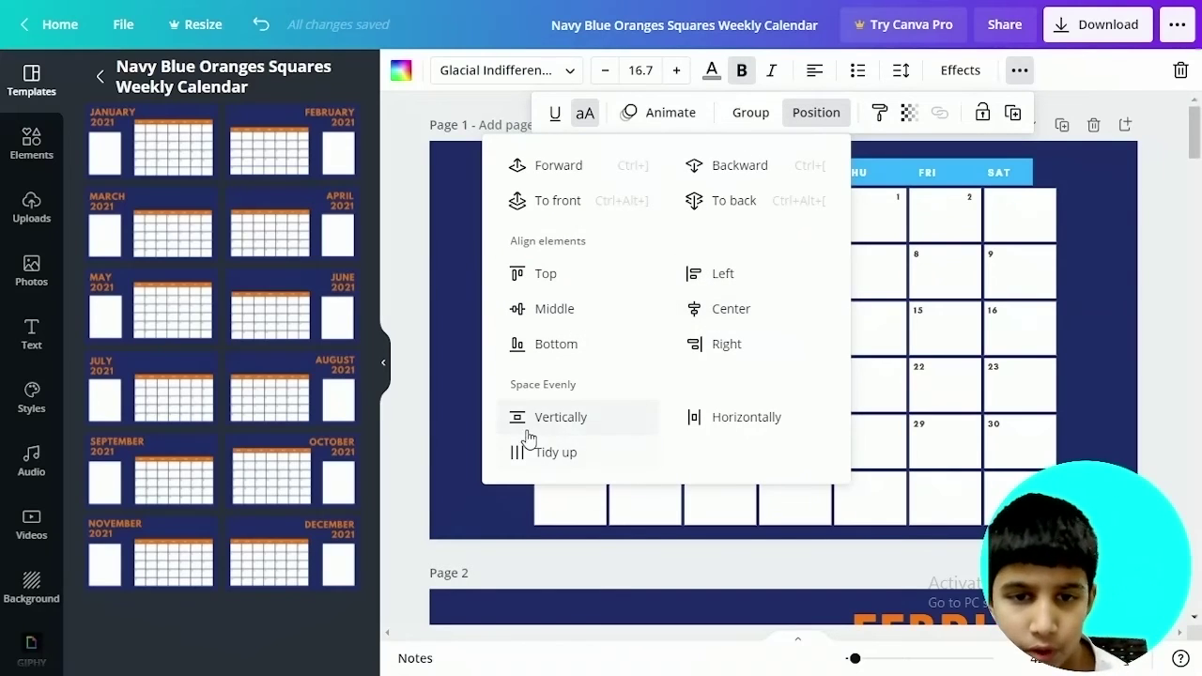
pyautogui.click(714, 421)
pyautogui.click(465, 350)
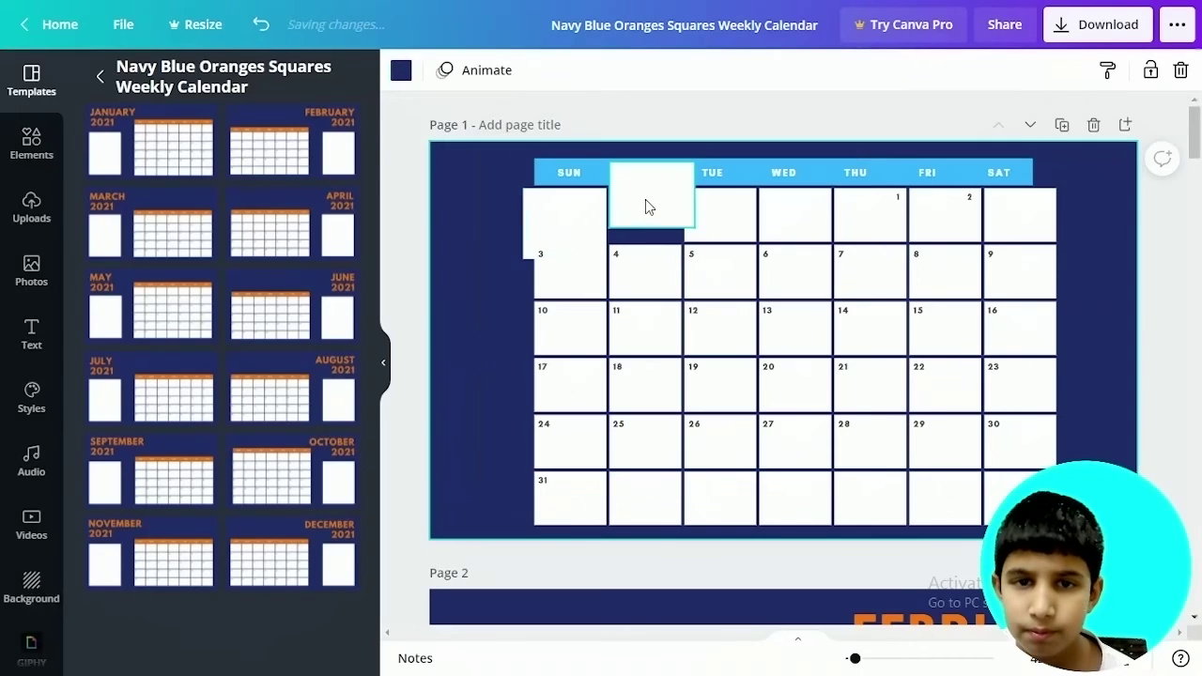
# - Move the Monday cell back down beside the Sunday cell and view the position options for both cells
pyautogui.moveTo(646, 199); pyautogui.dragTo(647, 226)
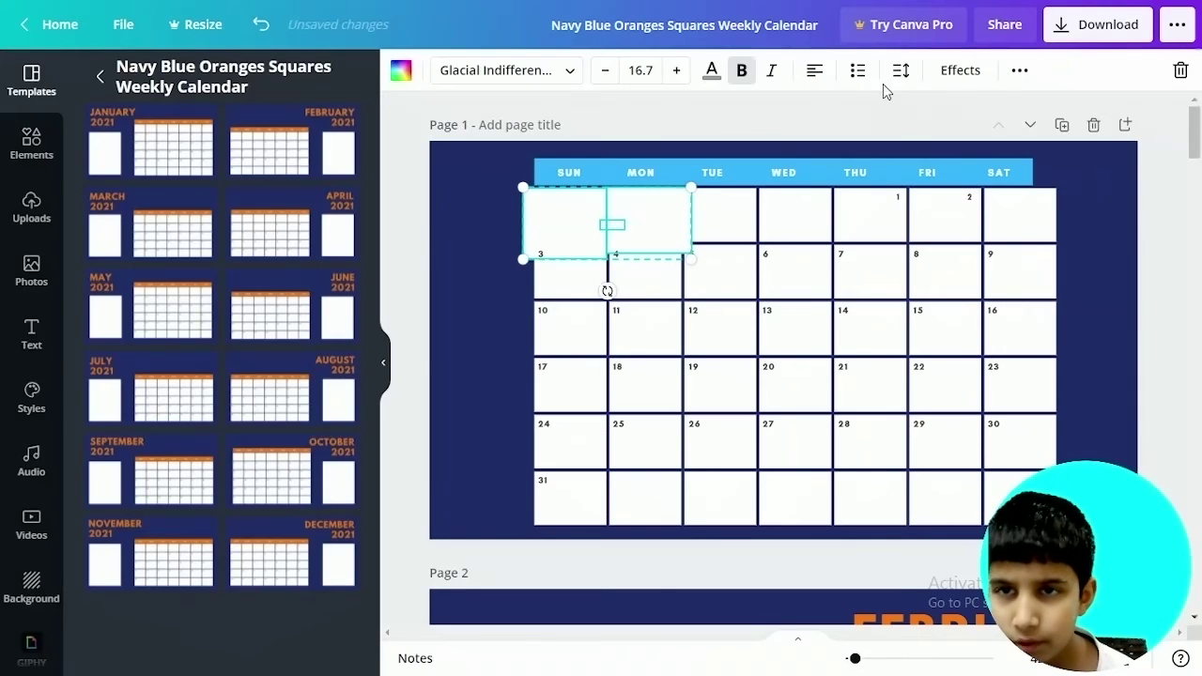
pyautogui.click(1022, 72)
pyautogui.click(812, 117)
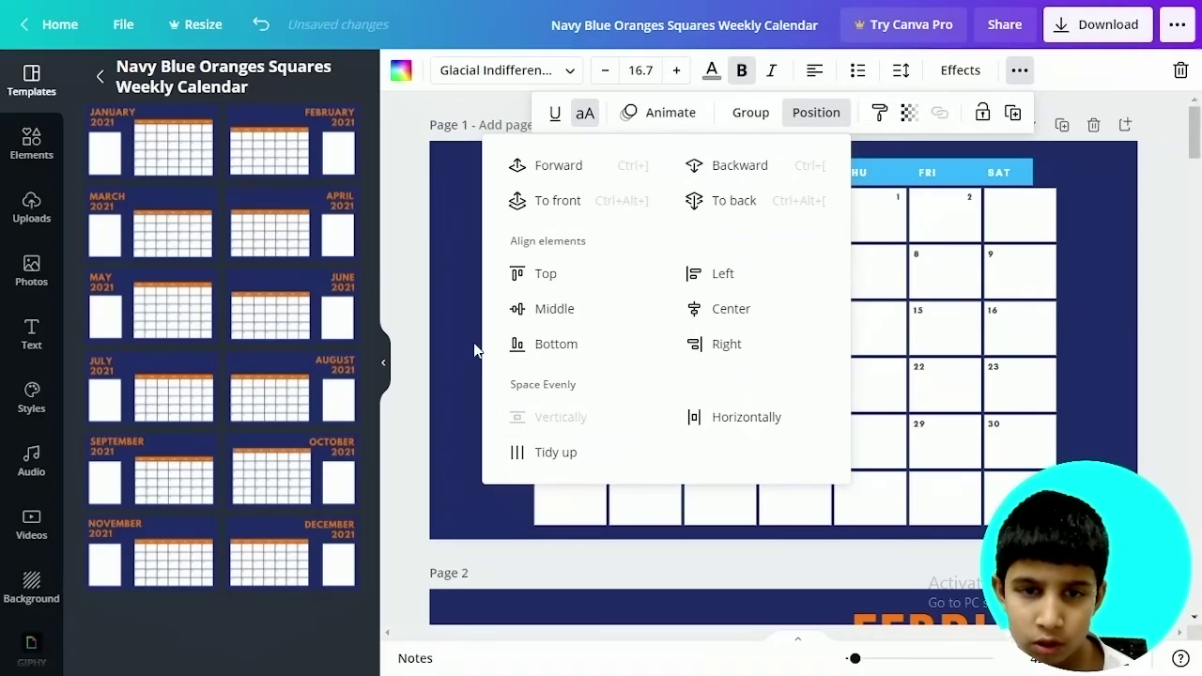
pyautogui.click(439, 299)
# - Move the enlarged Monday cell down over the cells for 10 and 11 and enlarge it further
pyautogui.moveTo(648, 221); pyautogui.dragTo(622, 310)
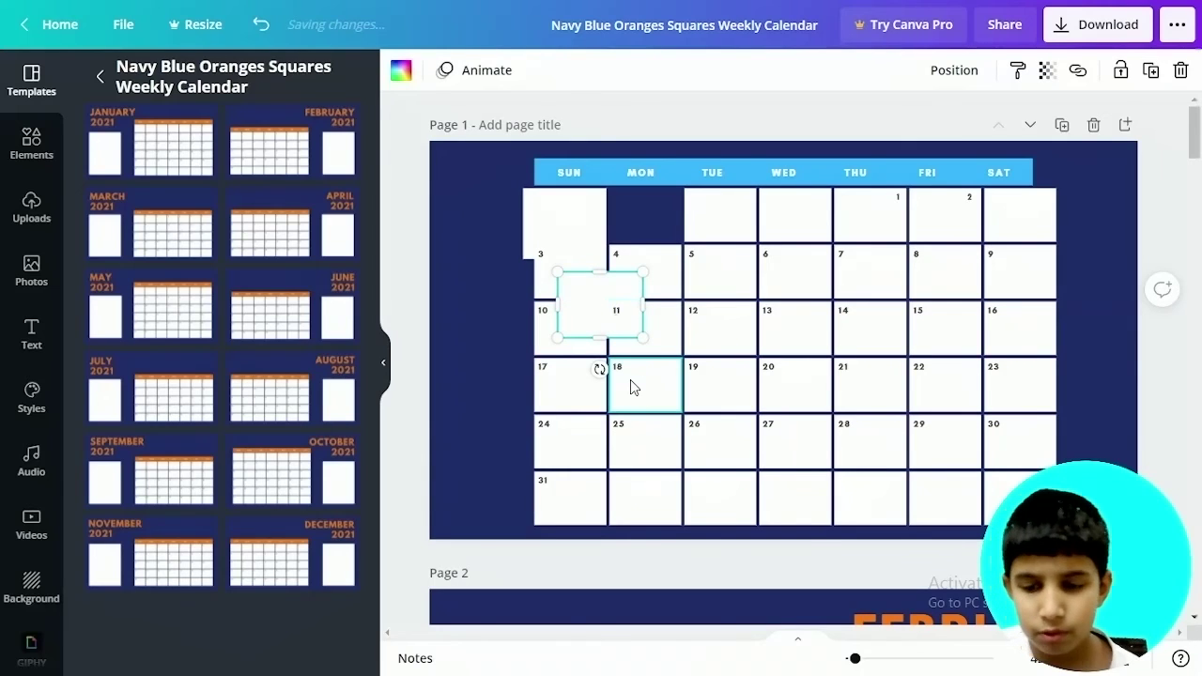
pyautogui.press('Up')
pyautogui.press('Up')
pyautogui.press('Up')
pyautogui.press('Up')
pyautogui.press('Up')
pyautogui.press('Up')
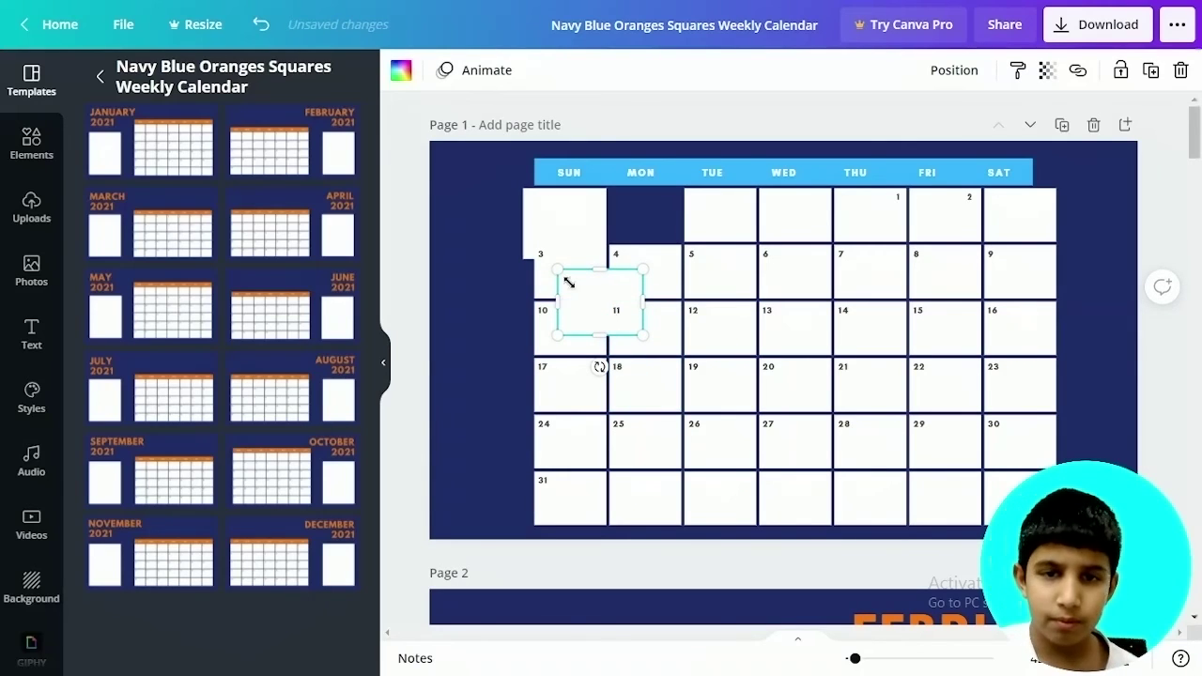
pyautogui.moveTo(555, 272); pyautogui.dragTo(528, 264)
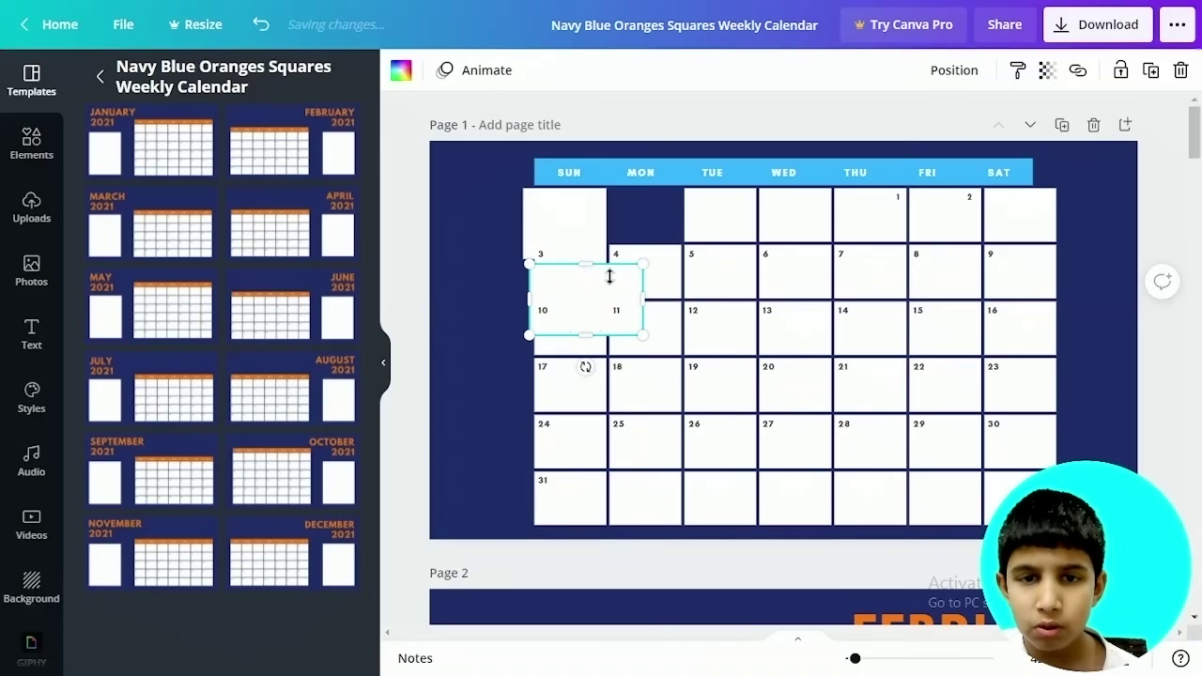
pyautogui.moveTo(616, 277); pyautogui.dragTo(631, 252)
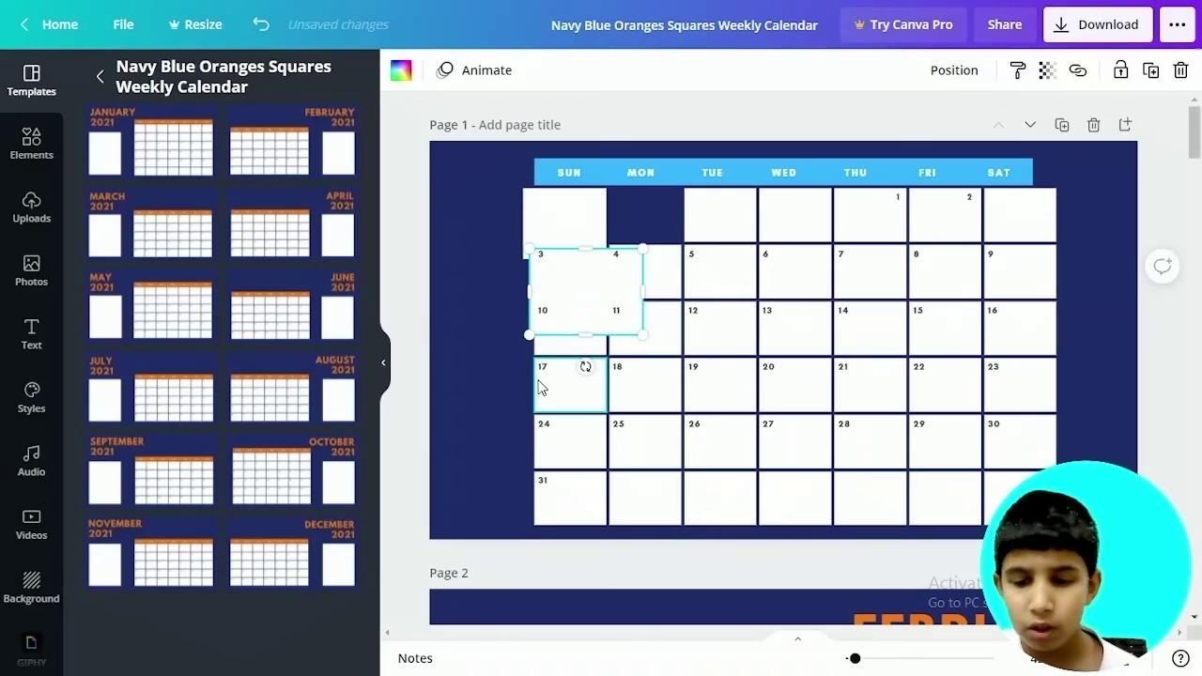
# - Nudge the enlarged white cell up to the first row, then right across the Sunday and Monday columns
pyautogui.press('Up')
pyautogui.press('Up')
pyautogui.press('Up')
pyautogui.press('Up')
pyautogui.press('Up')
pyautogui.press('Up')
pyautogui.press('Up')
pyautogui.press('Up')
pyautogui.press('Up')
pyautogui.press('Up')
pyautogui.press('Up')
pyautogui.press('Up')
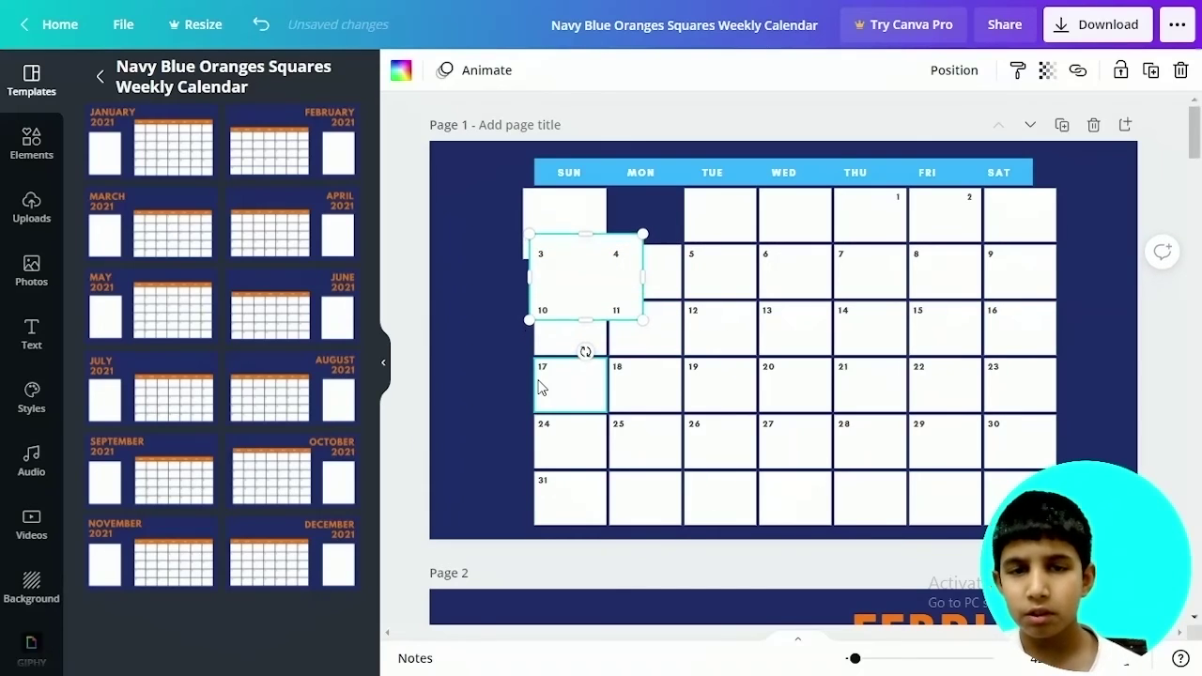
pyautogui.press('Up')
pyautogui.press('Up')
pyautogui.press('Up')
pyautogui.press('Up')
pyautogui.press('Up')
pyautogui.press('Up')
pyautogui.press('Up')
pyautogui.press('Up')
pyautogui.press('Up')
pyautogui.press('Up')
pyautogui.press('Up')
pyautogui.press('Up')
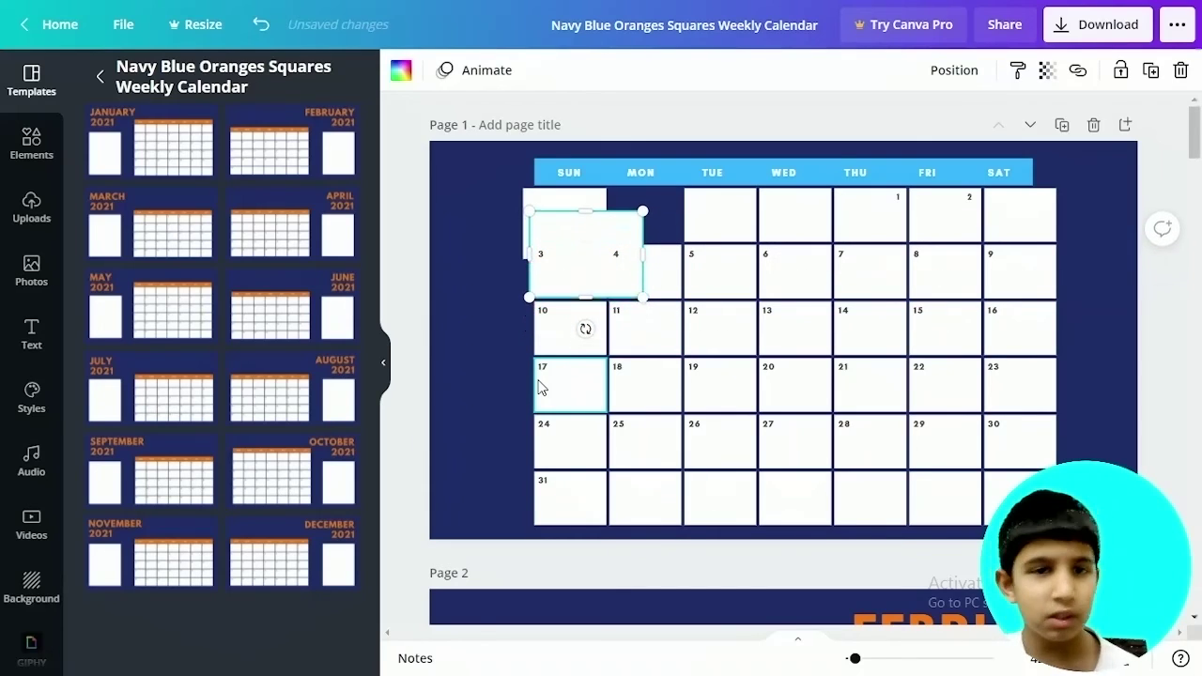
pyautogui.press('Up')
pyautogui.press('Up')
pyautogui.press('Up')
pyautogui.press('Up')
pyautogui.press('Up')
pyautogui.press('Up')
pyautogui.press('Up')
pyautogui.press('Up')
pyautogui.press('Up')
pyautogui.press('Up')
pyautogui.press('Up')
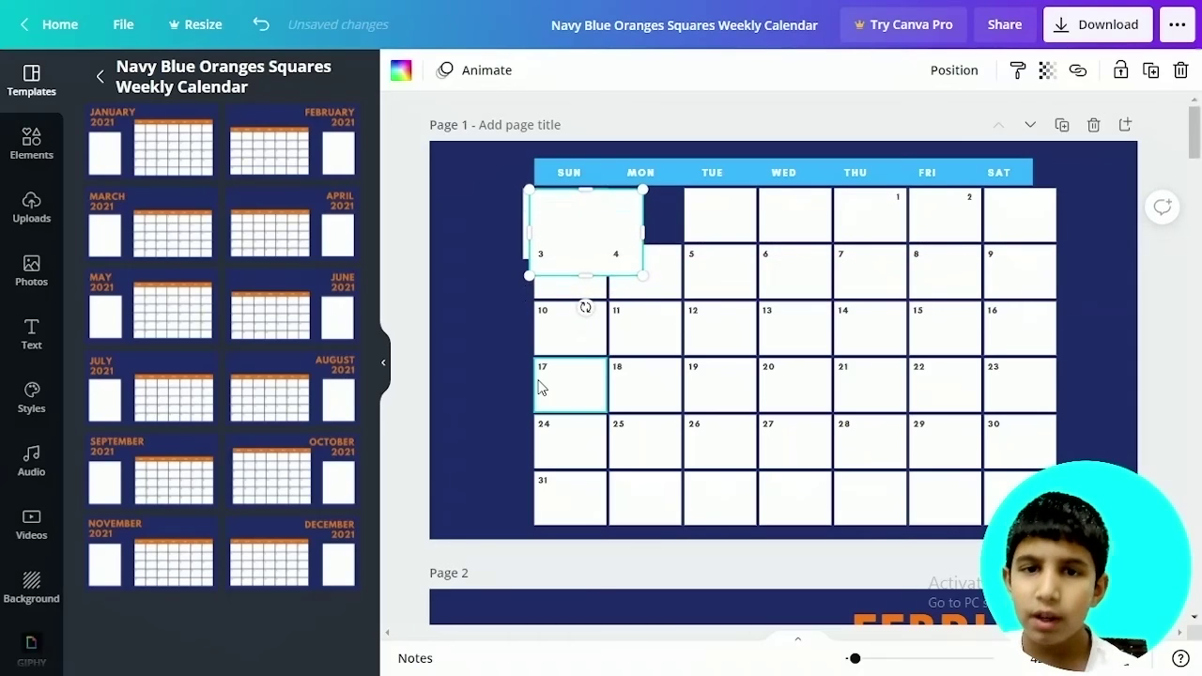
pyautogui.press('Right')
pyautogui.press('Right')
pyautogui.press('Right')
pyautogui.press('Right')
pyautogui.press('Right')
pyautogui.press('Right')
pyautogui.press('Right')
pyautogui.press('Right')
pyautogui.press('Right')
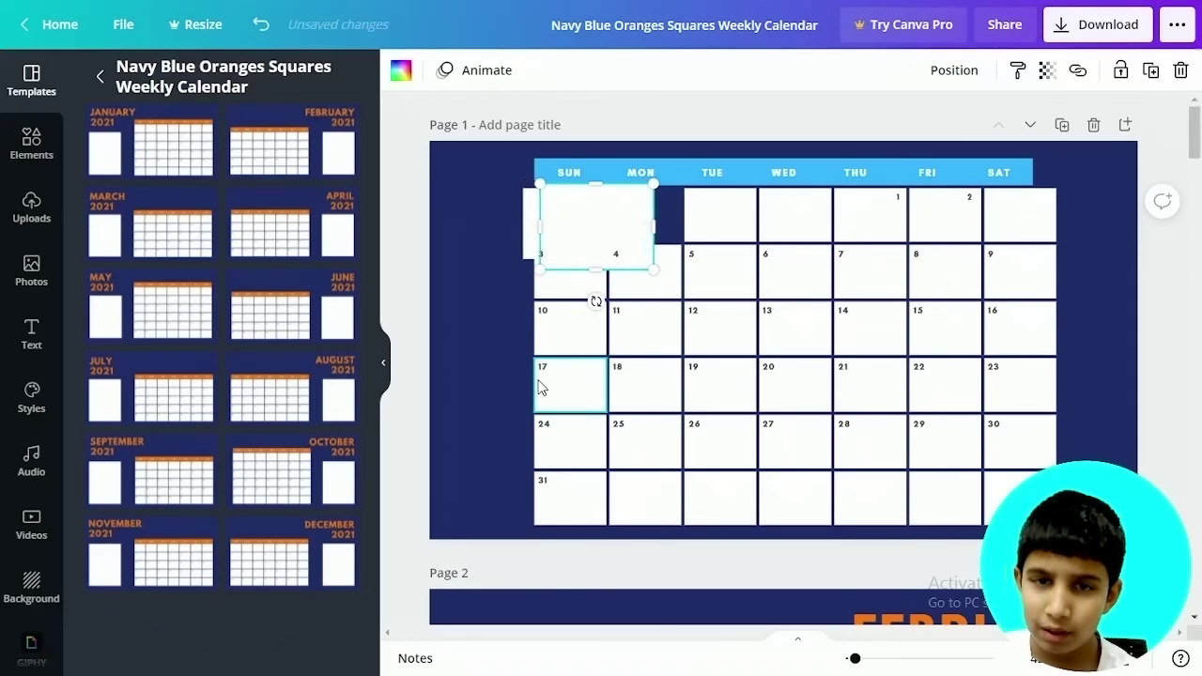
pyautogui.press('Right')
pyautogui.press('Right')
pyautogui.press('Right')
pyautogui.press('Right')
pyautogui.press('Right')
pyautogui.press('Right')
pyautogui.press('Right')
pyautogui.press('Right')
pyautogui.press('Right')
pyautogui.press('Right')
pyautogui.press('Right')
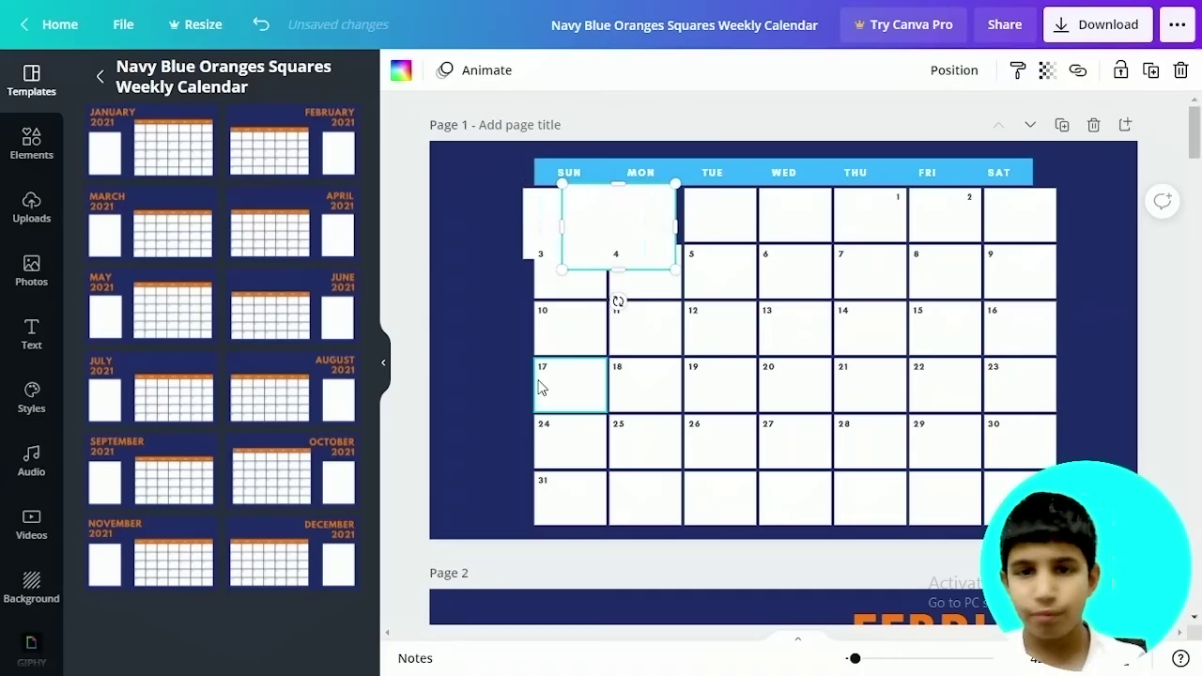